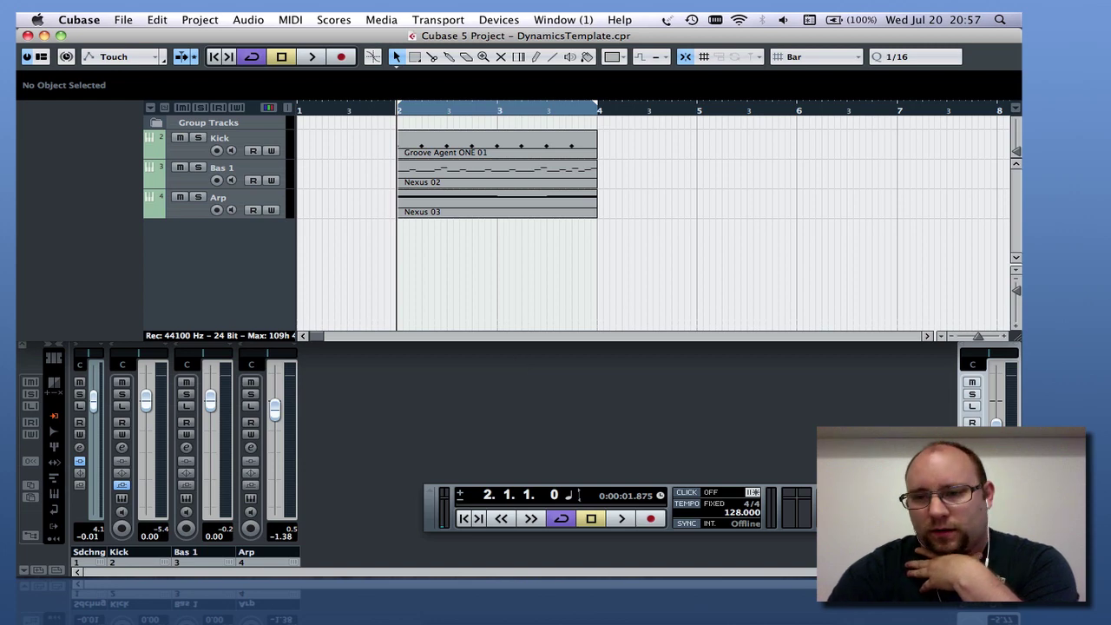
# Open the Voxengo SPAN analyzer from the Stereo Out channel's fourth insert slot.
pyautogui.click(972, 448)
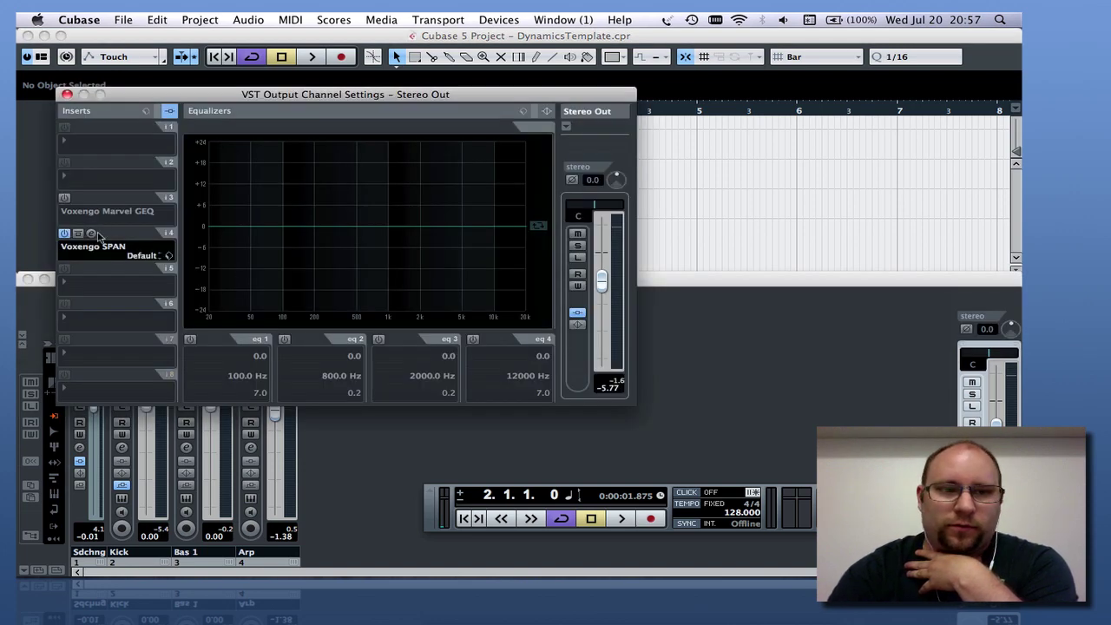
pyautogui.click(91, 234)
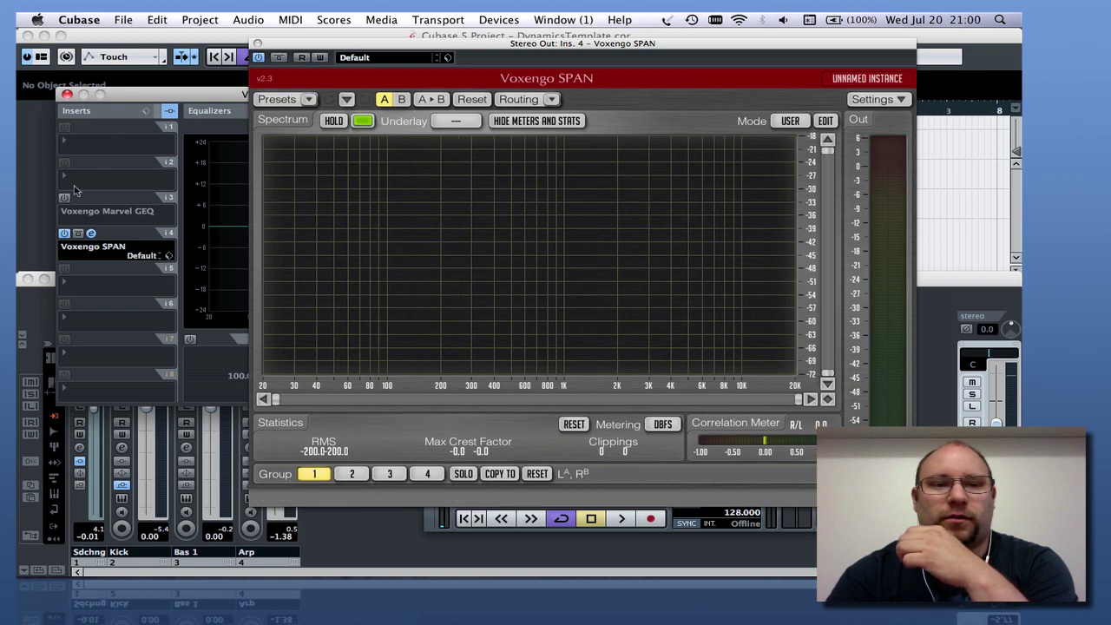
pyautogui.moveTo(423, 42); pyautogui.dragTo(400, 31)
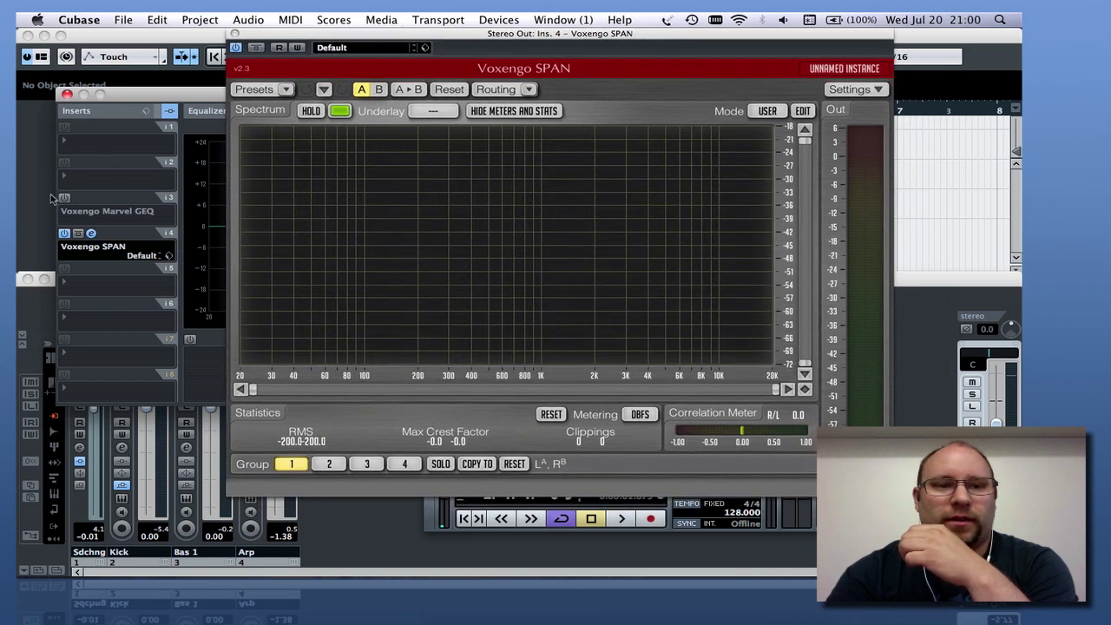
# Activate and view the Voxengo Marvel GEQ insert on Stereo Out, and close both the equalizer and SPAN windows.
pyautogui.click(64, 199)
pyautogui.click(91, 198)
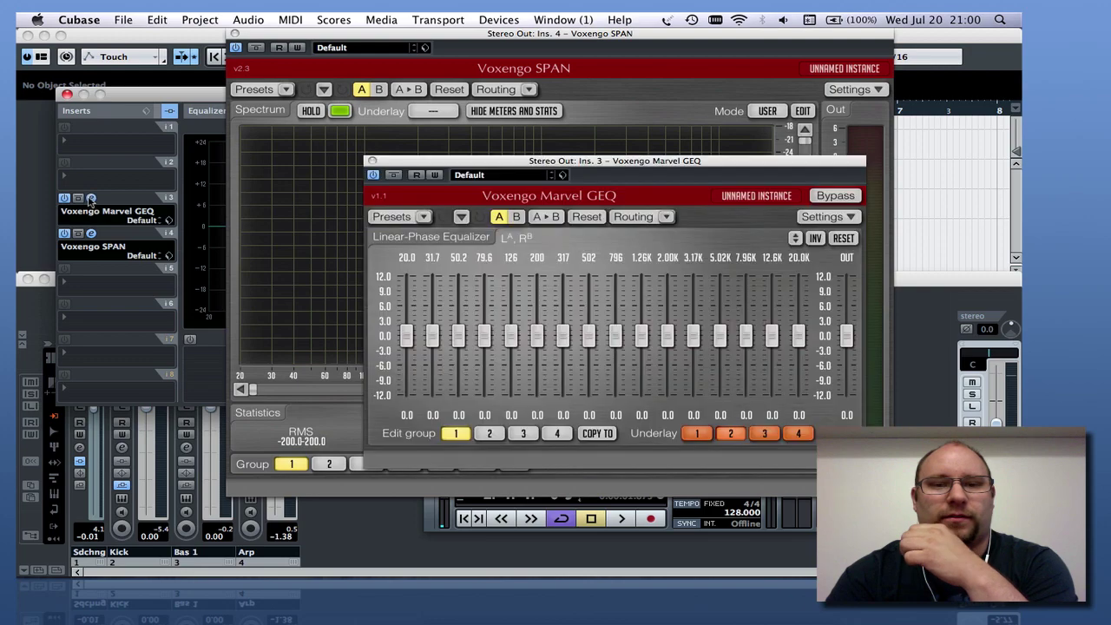
pyautogui.moveTo(538, 172); pyautogui.dragTo(443, 321)
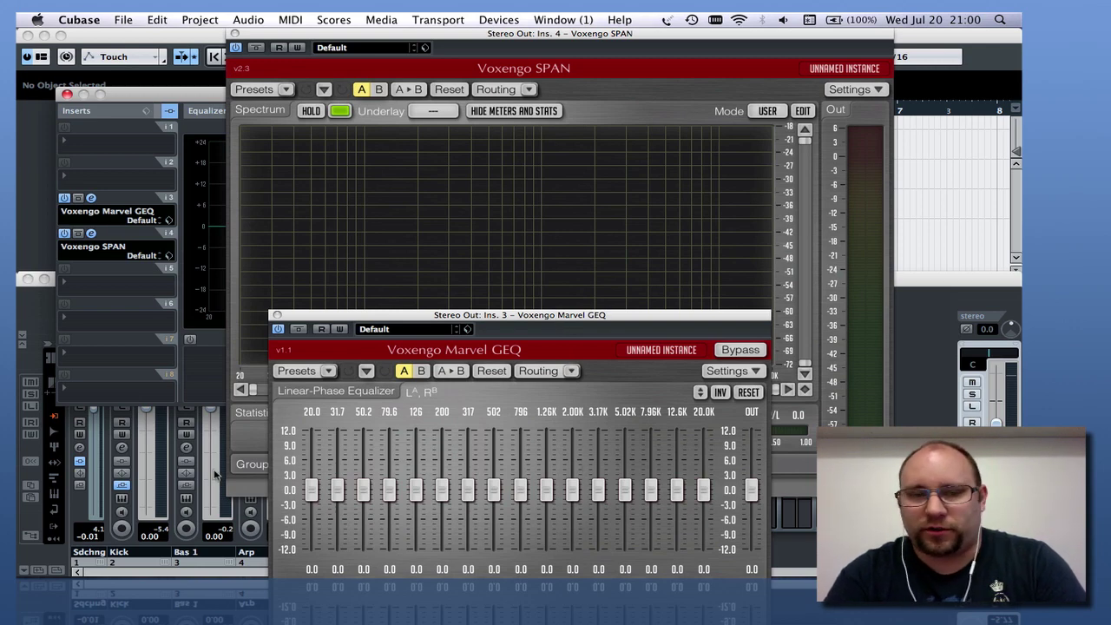
pyautogui.click(277, 316)
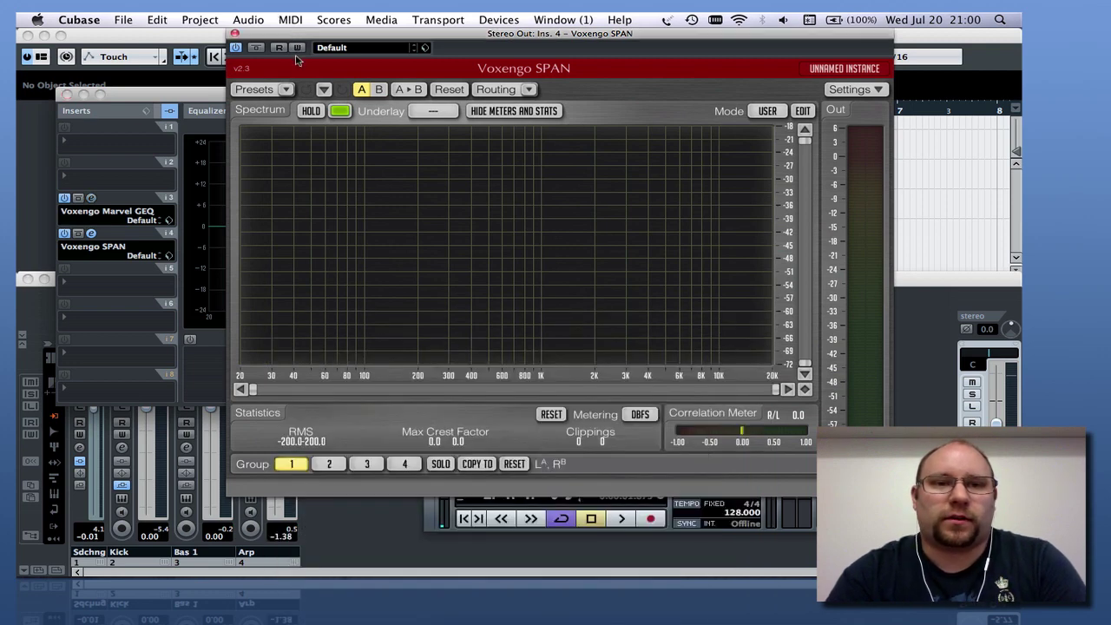
pyautogui.moveTo(337, 38); pyautogui.dragTo(327, 71)
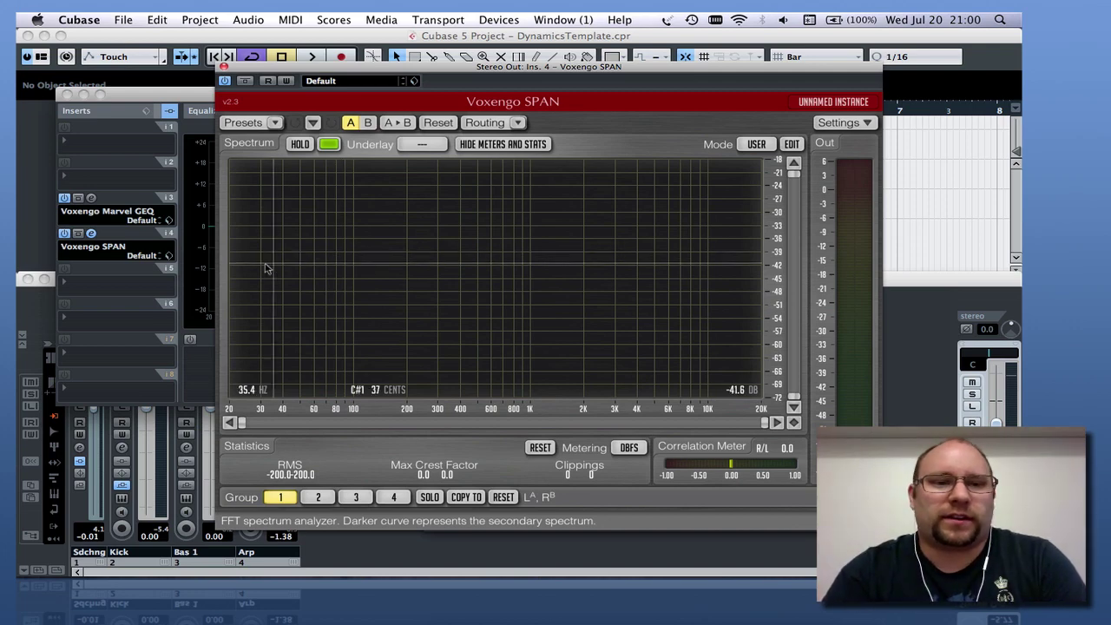
pyautogui.click(224, 67)
# Play the cycled Kick, Bas 1 and Arp loop in the project window, and stop playback.
pyautogui.click(277, 252)
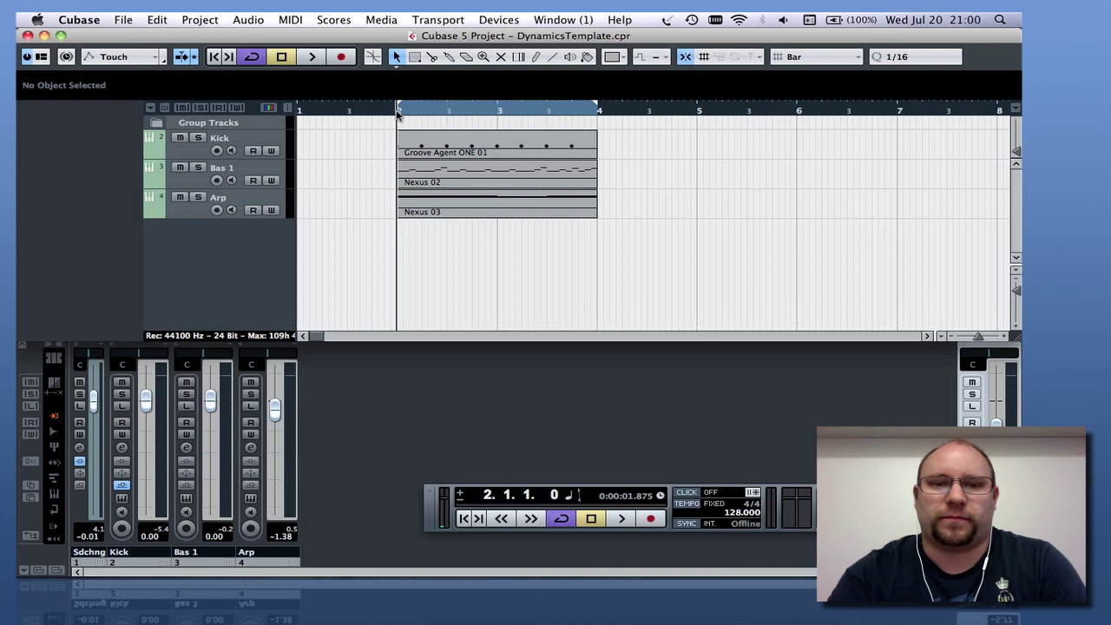
pyautogui.press('space')
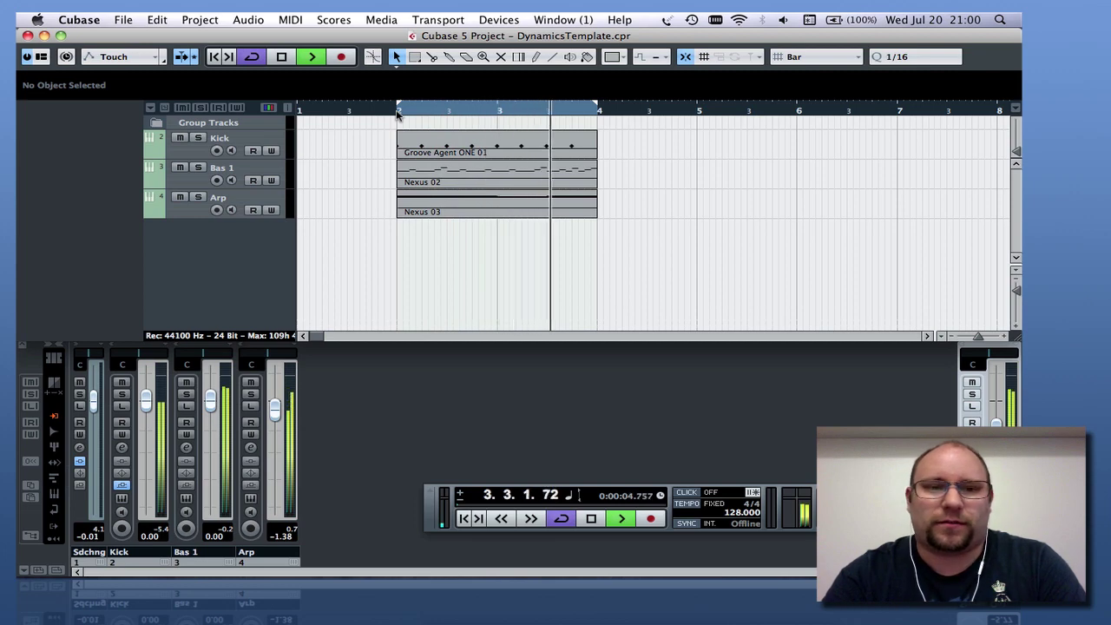
pyautogui.press('space')
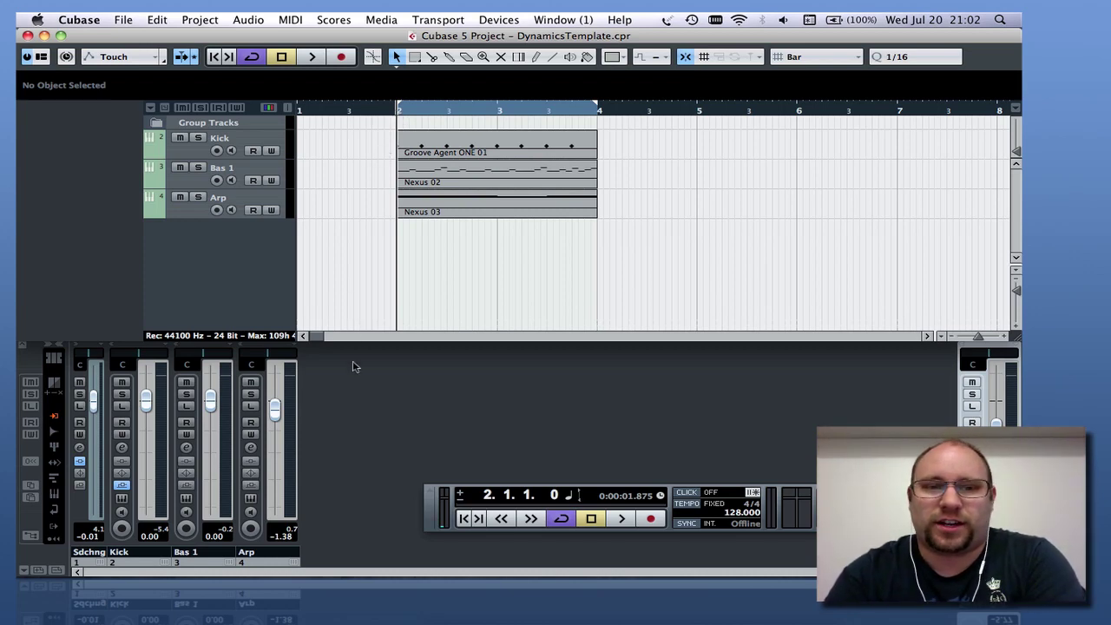
# Mute the Arp track and route the Bas 1 channel's output to the Sidechaingroup.
pyautogui.click(180, 197)
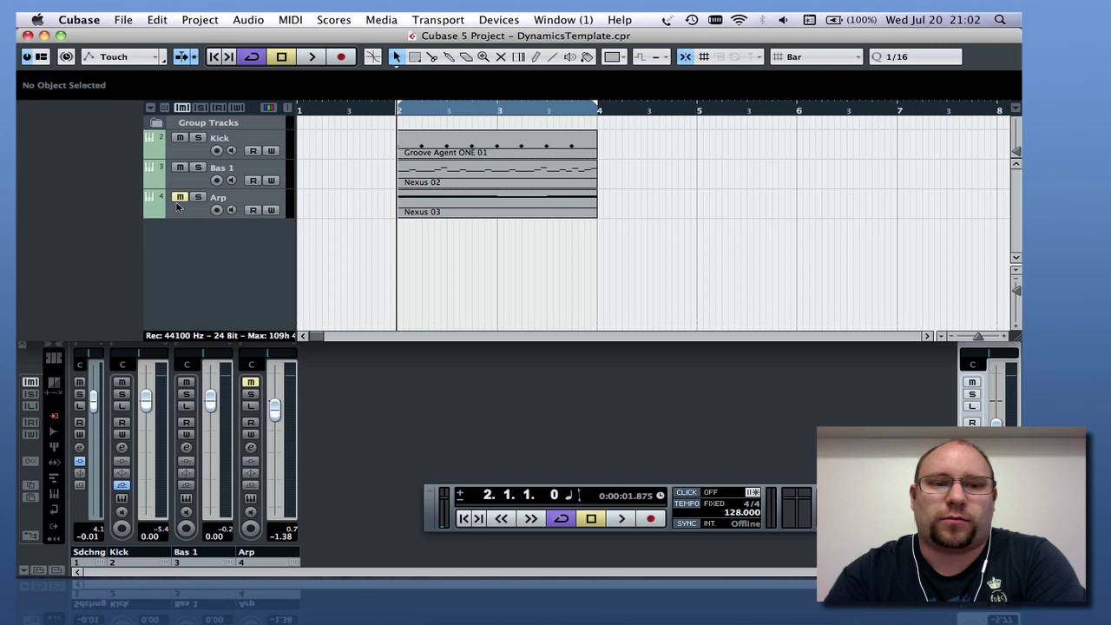
pyautogui.press('F3')
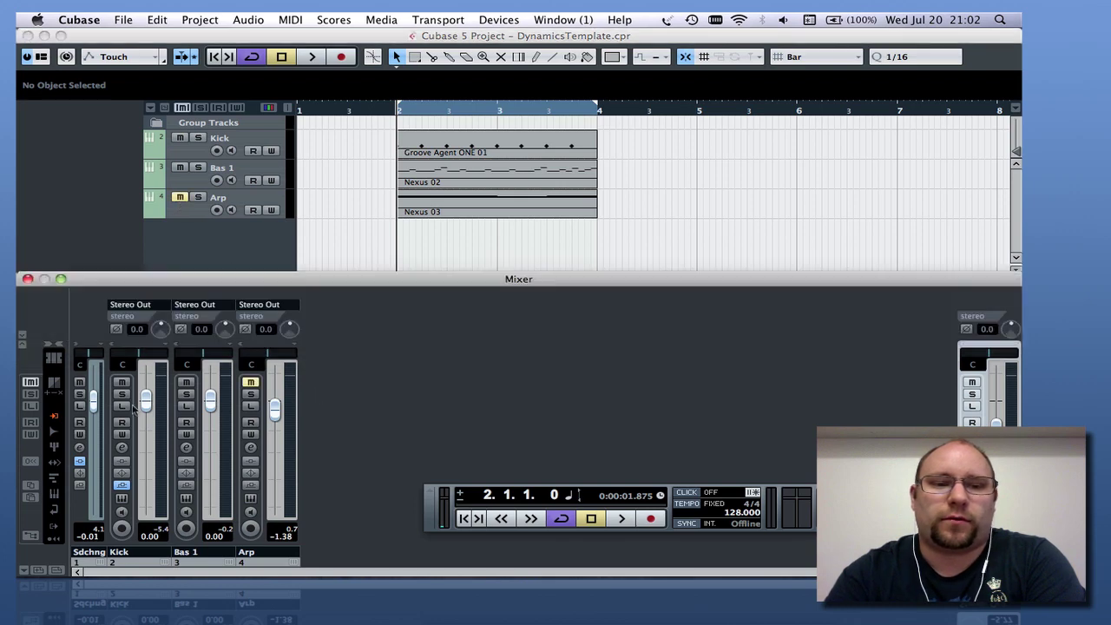
pyautogui.click(191, 304)
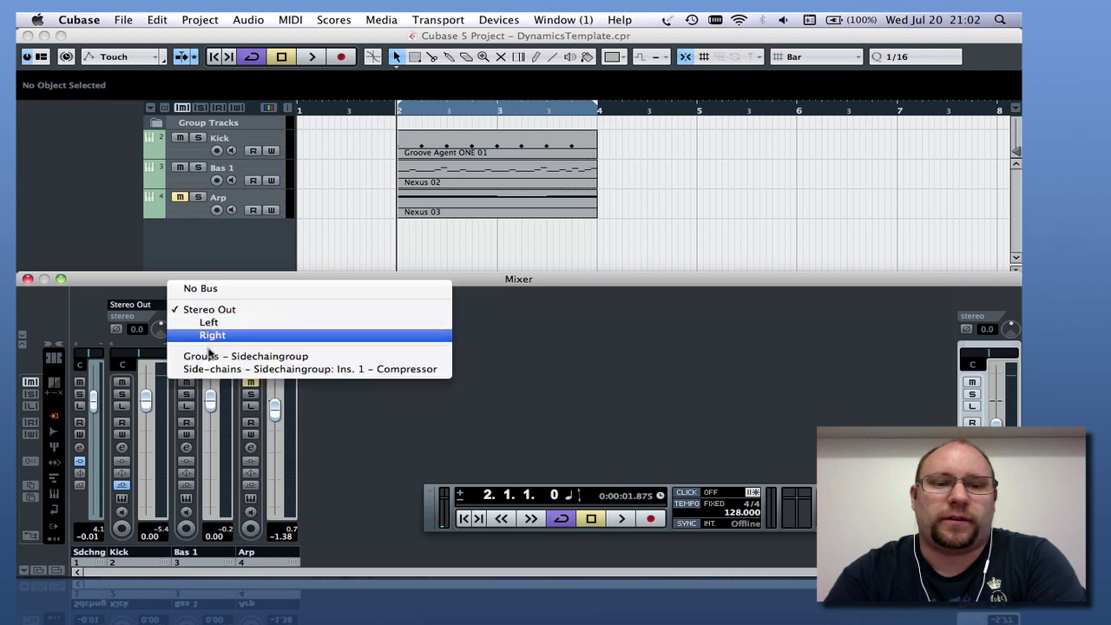
pyautogui.click(209, 356)
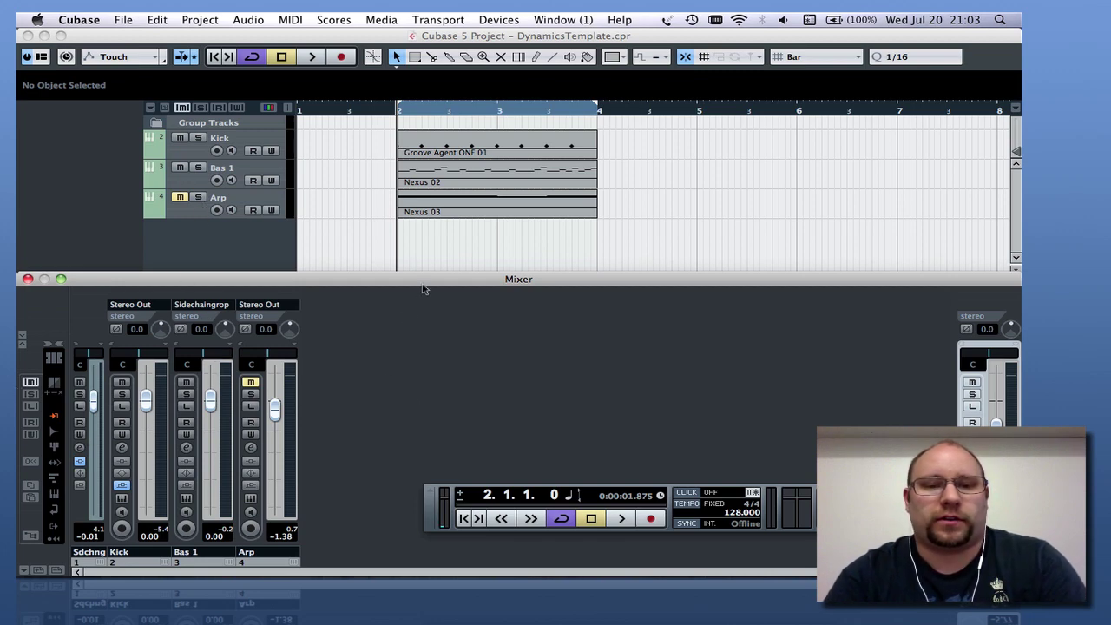
# Play the loop and compare Bas 1 routed to Stereo Out against Bas 1 routed to the Sidechaingroup.
pyautogui.press('space')
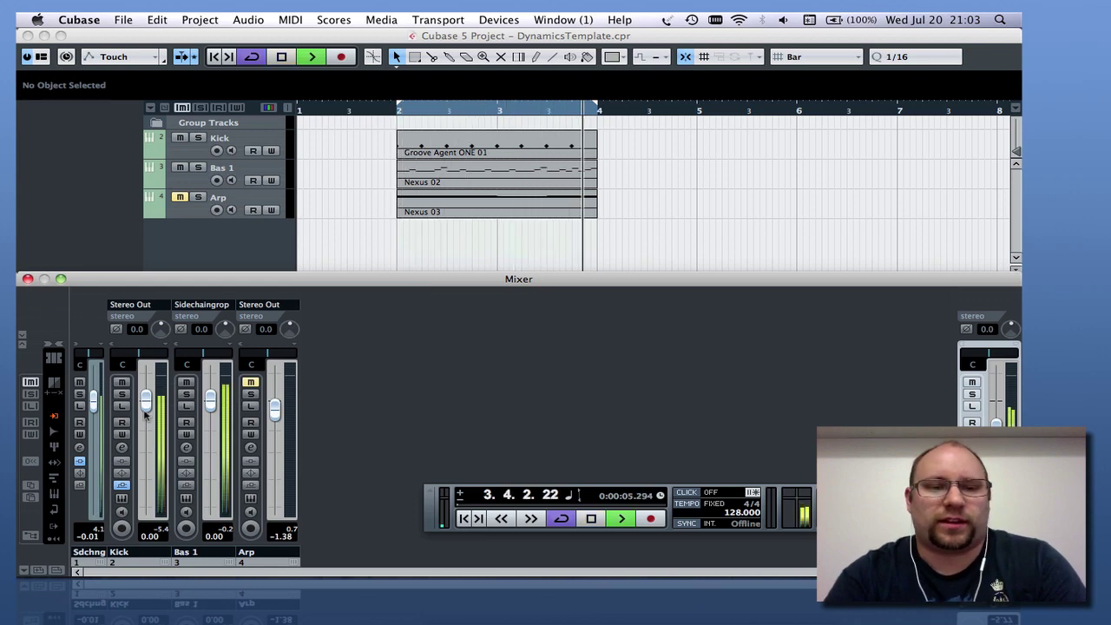
pyautogui.click(202, 305)
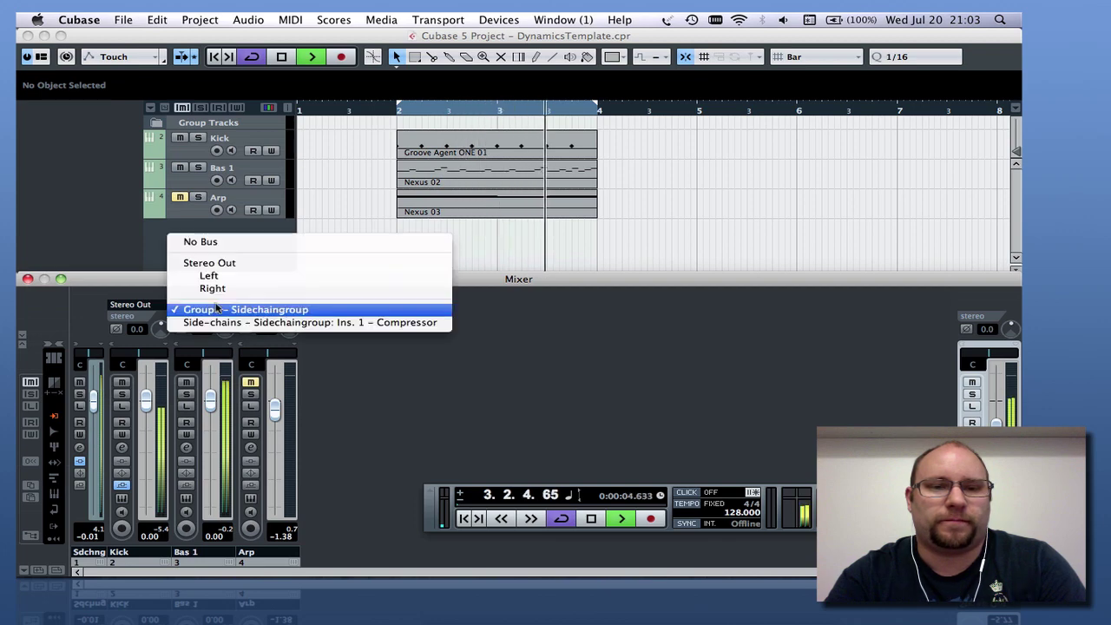
pyautogui.click(259, 263)
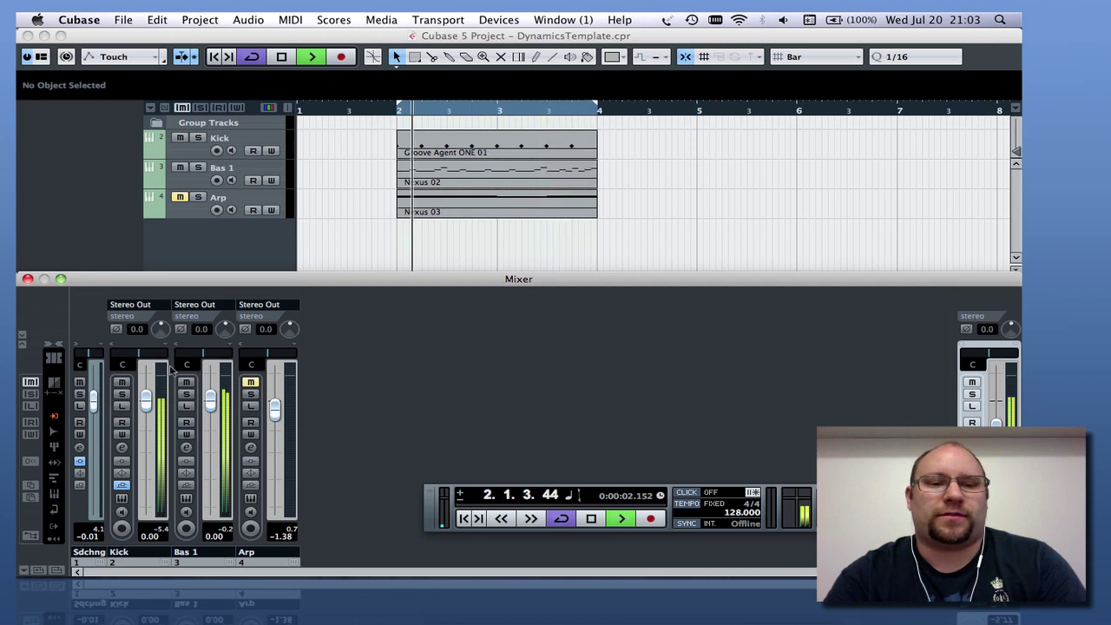
pyautogui.click(198, 305)
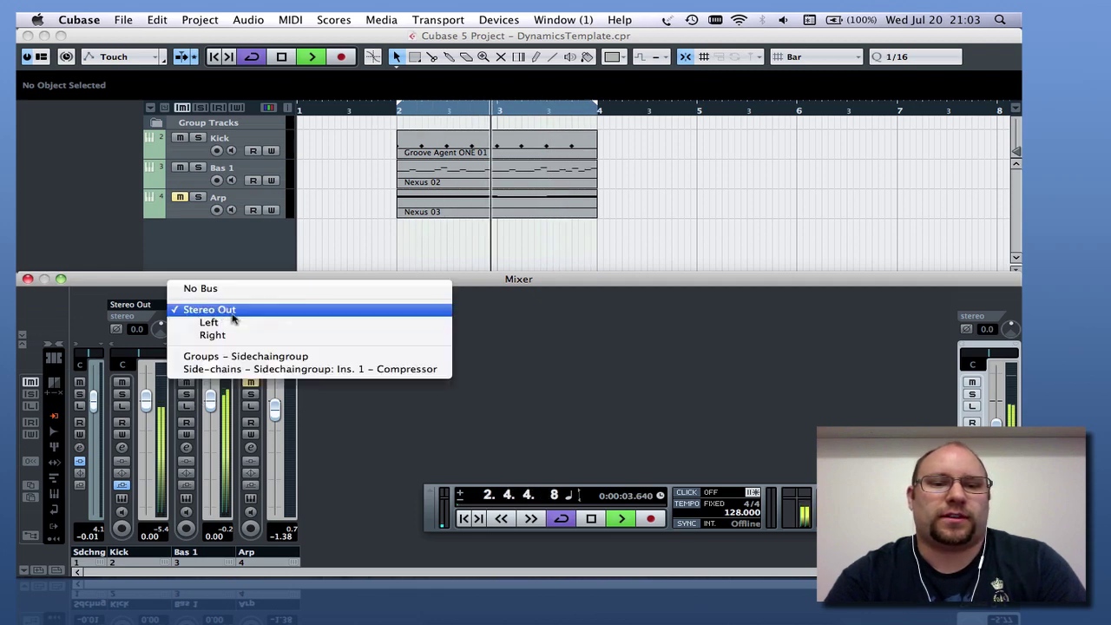
pyautogui.click(215, 356)
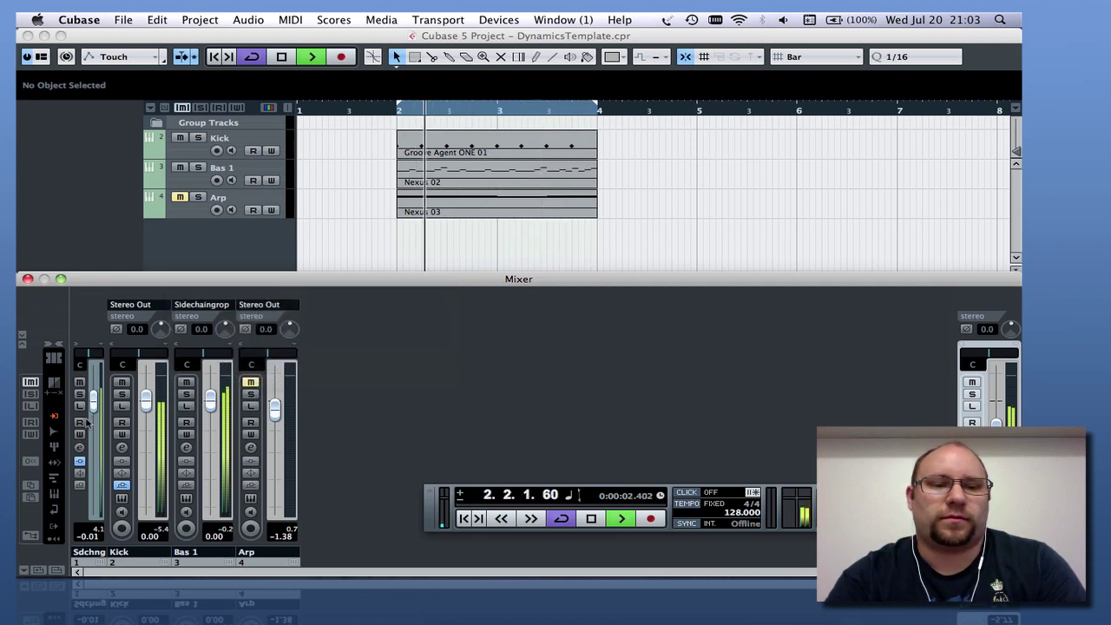
# Adjust the Sidechaingroup's Compressor insert to a threshold of -14.3 and a ratio of 3.96 while the loop plays, and close its windows.
pyautogui.click(80, 448)
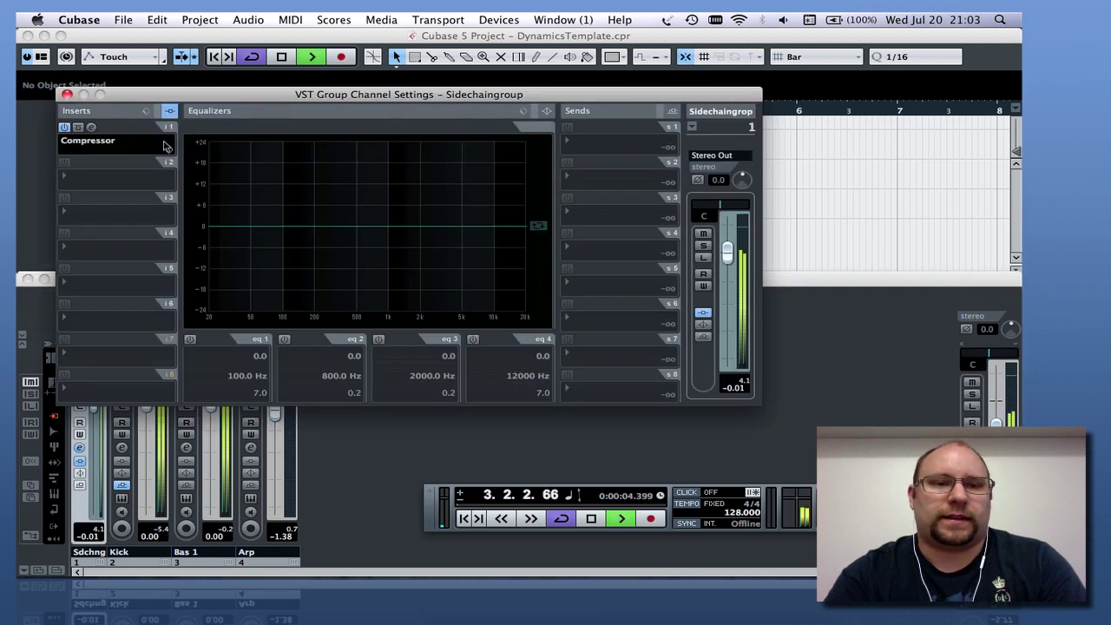
pyautogui.click(92, 128)
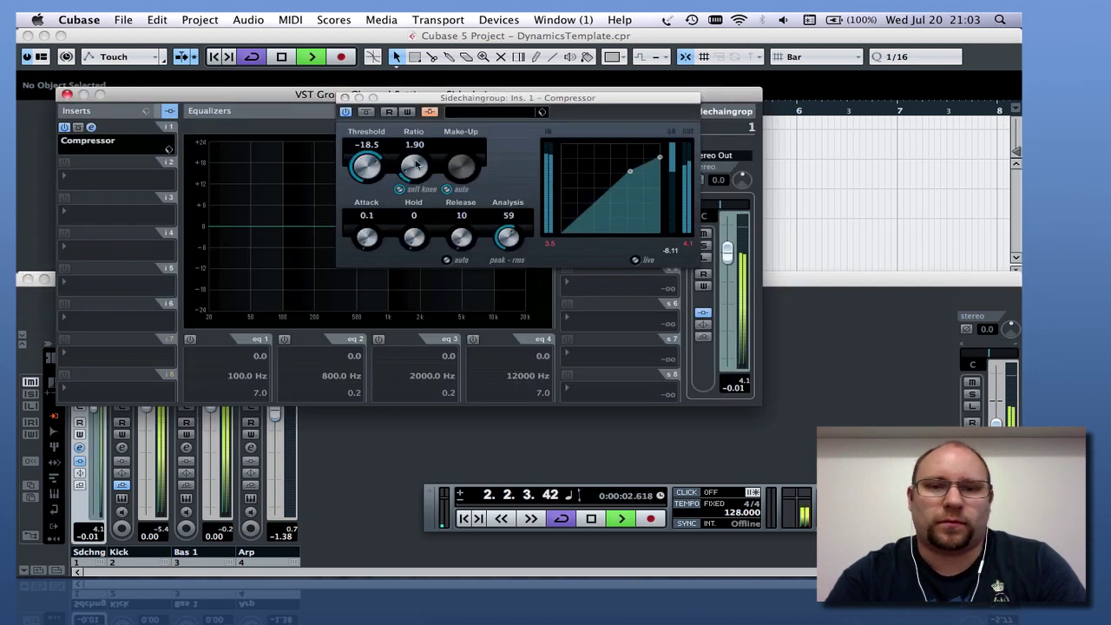
pyautogui.moveTo(417, 165); pyautogui.dragTo(413, 100)
pyautogui.moveTo(372, 167); pyautogui.dragTo(370, 192)
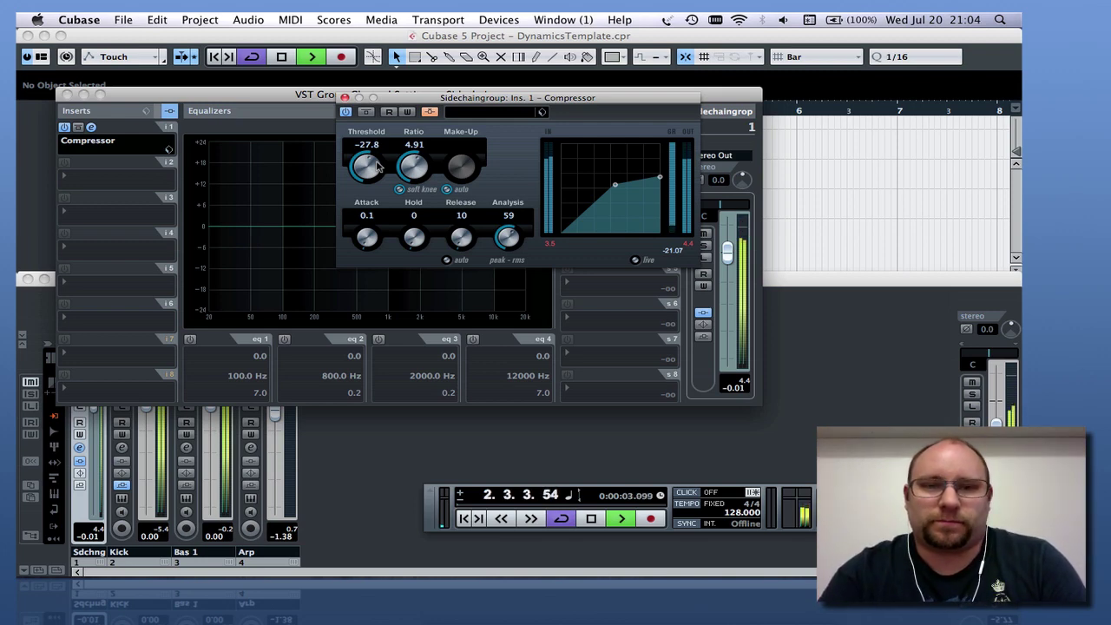
pyautogui.moveTo(377, 168)
pyautogui.mouseDown()
pyautogui.moveTo(420, 168)
pyautogui.moveTo(419, 185)
pyautogui.moveTo(368, 196)
pyautogui.moveTo(373, 161)
pyautogui.moveTo(375, 172)
pyautogui.mouseUp()
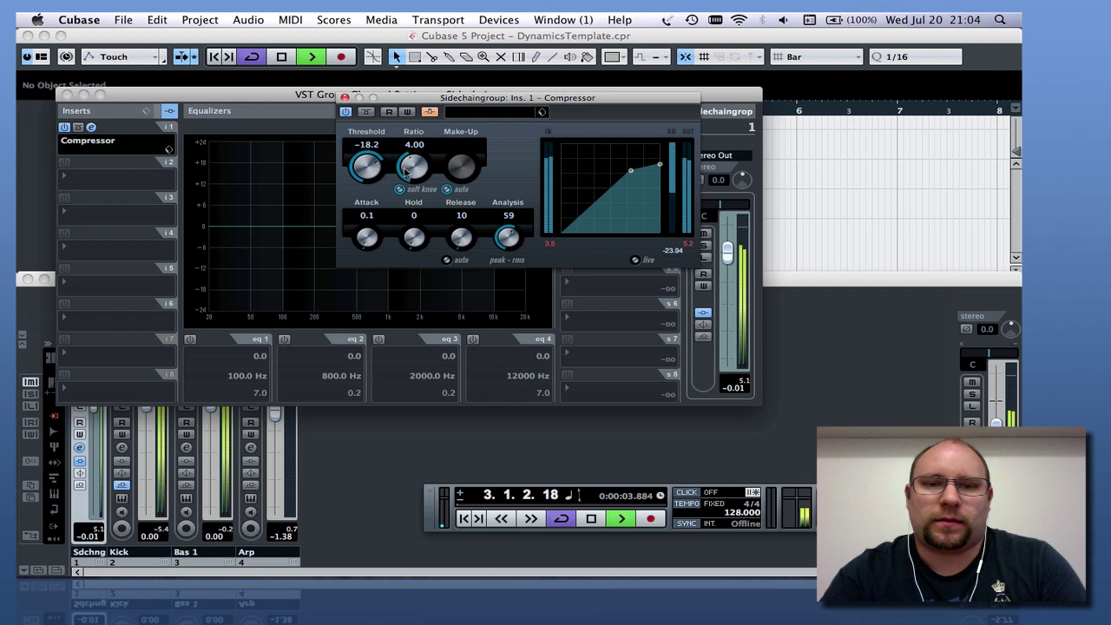
pyautogui.moveTo(408, 171)
pyautogui.mouseDown()
pyautogui.moveTo(408, 184)
pyautogui.moveTo(366, 161)
pyautogui.moveTo(411, 178)
pyautogui.moveTo(412, 197)
pyautogui.moveTo(413, 159)
pyautogui.mouseUp()
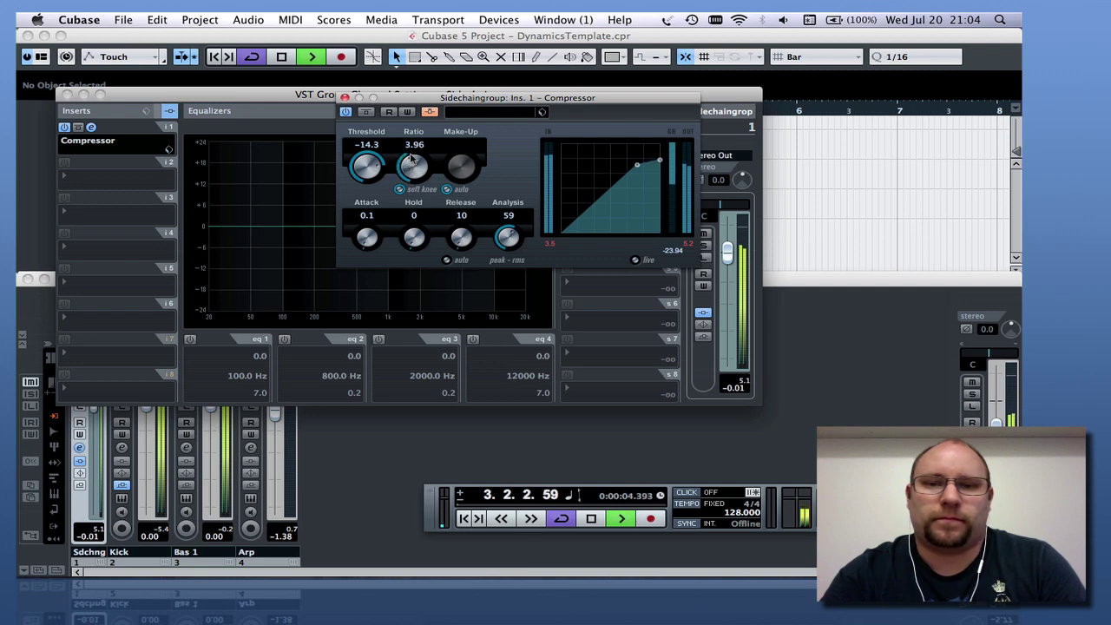
pyautogui.click(345, 98)
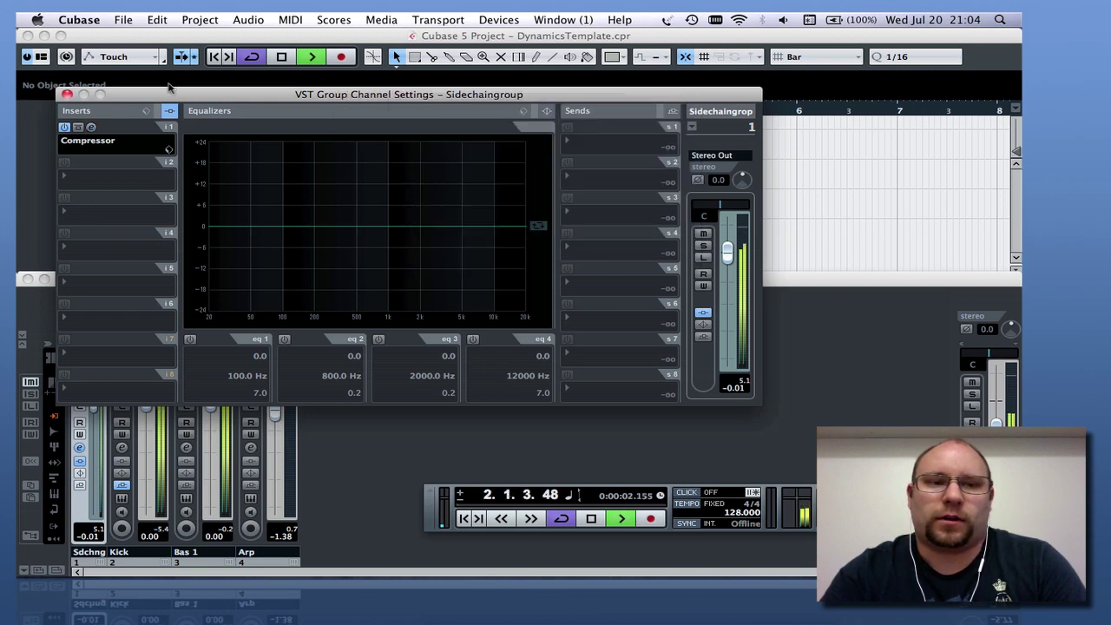
pyautogui.click(67, 94)
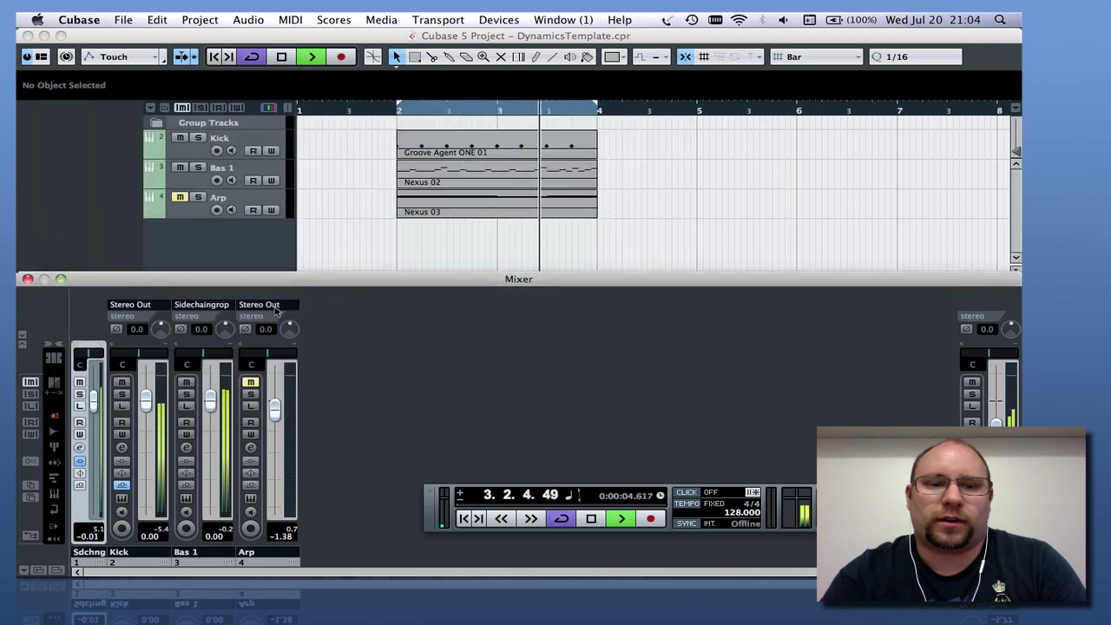
# Route the Arp channel's output to the Sidechaingroup and unmute the Arp track.
pyautogui.click(261, 305)
pyautogui.click(310, 356)
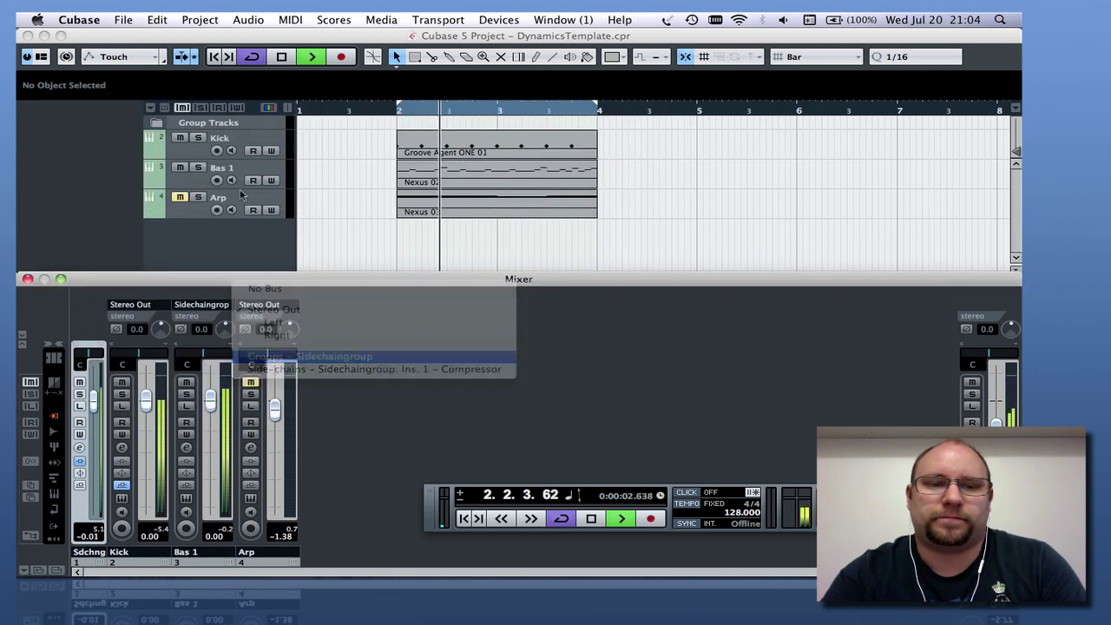
pyautogui.click(204, 269)
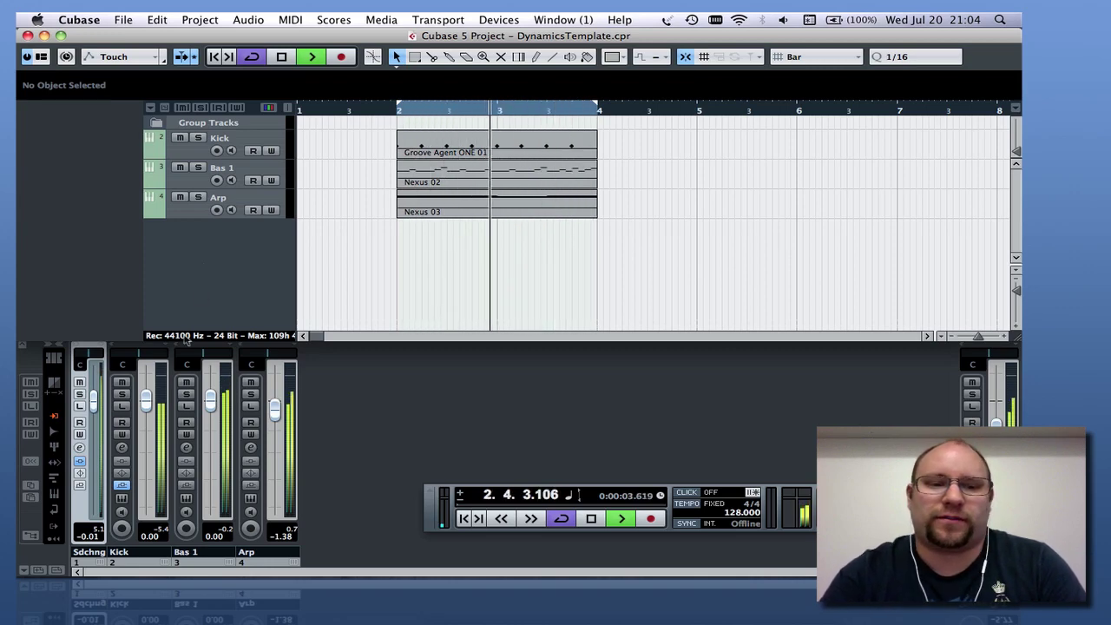
# Raise the Kick fader to 4.73 and the Stereo Out fader to -3.94, and stop playback.
pyautogui.moveTo(147, 401); pyautogui.dragTo(148, 381)
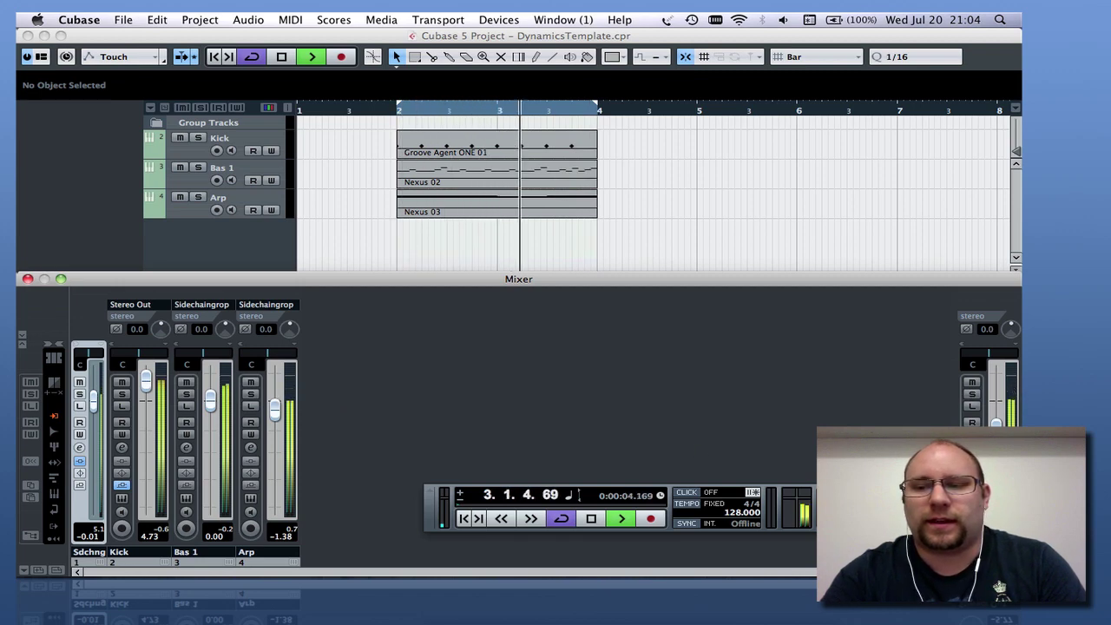
pyautogui.moveTo(996, 432); pyautogui.dragTo(997, 413)
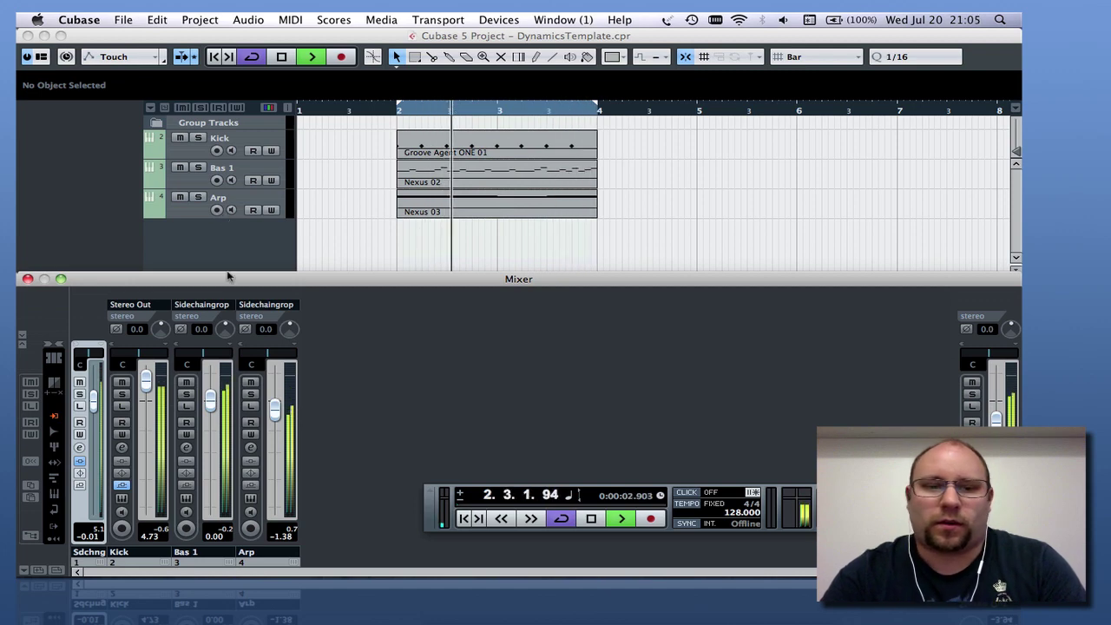
pyautogui.press('space')
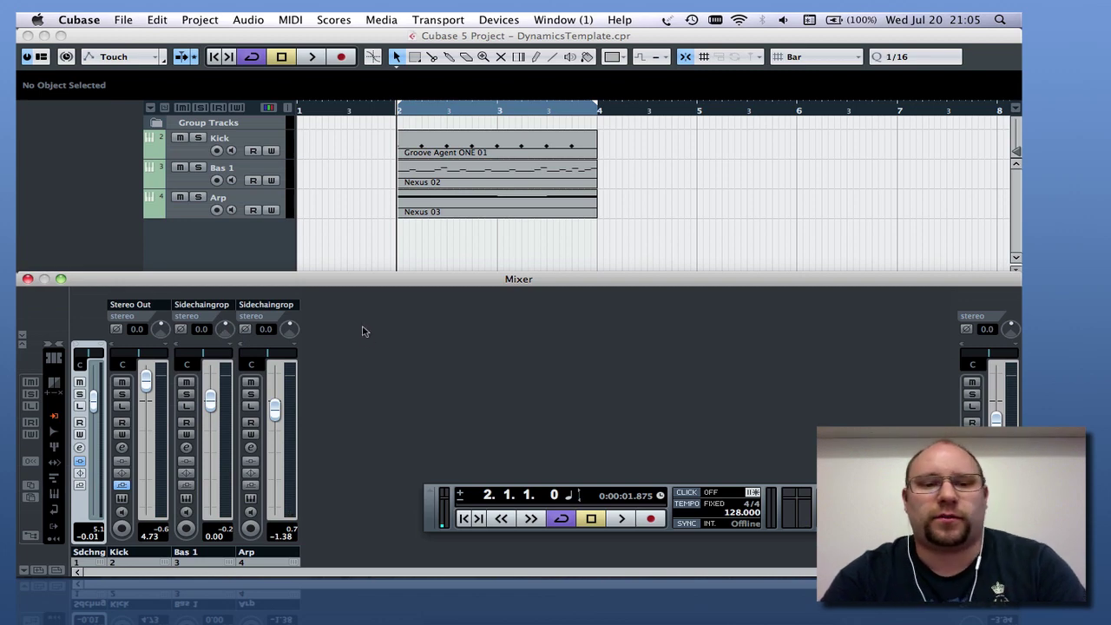
# Reopen Voxengo SPAN from the Stereo Out inserts, close the channel settings and place the analyzer clear of the mixer channels.
pyautogui.click(972, 448)
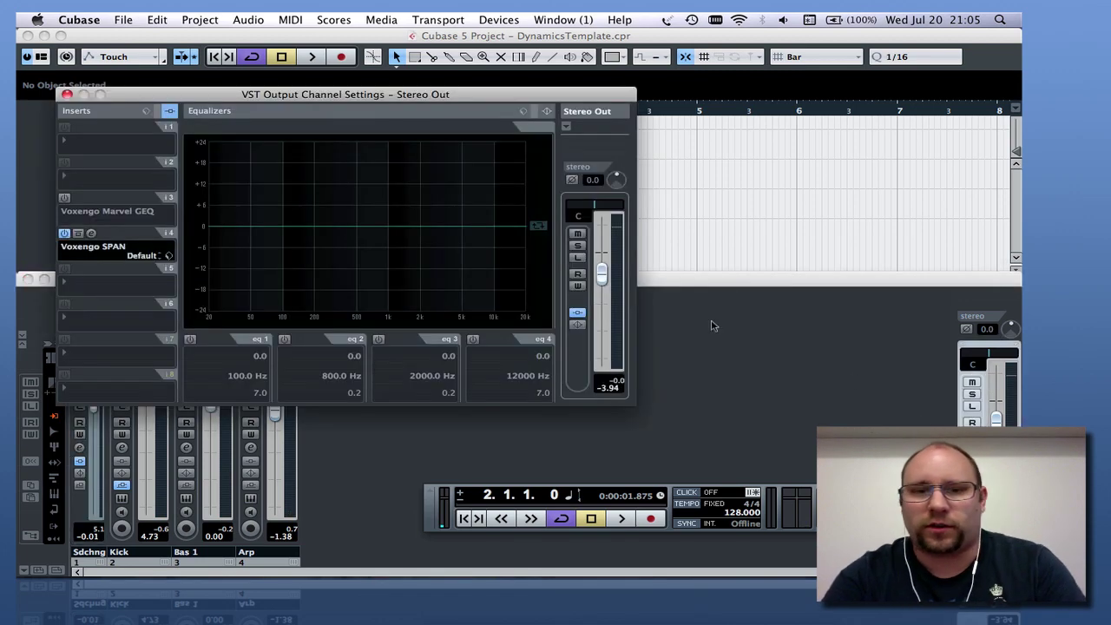
pyautogui.click(90, 234)
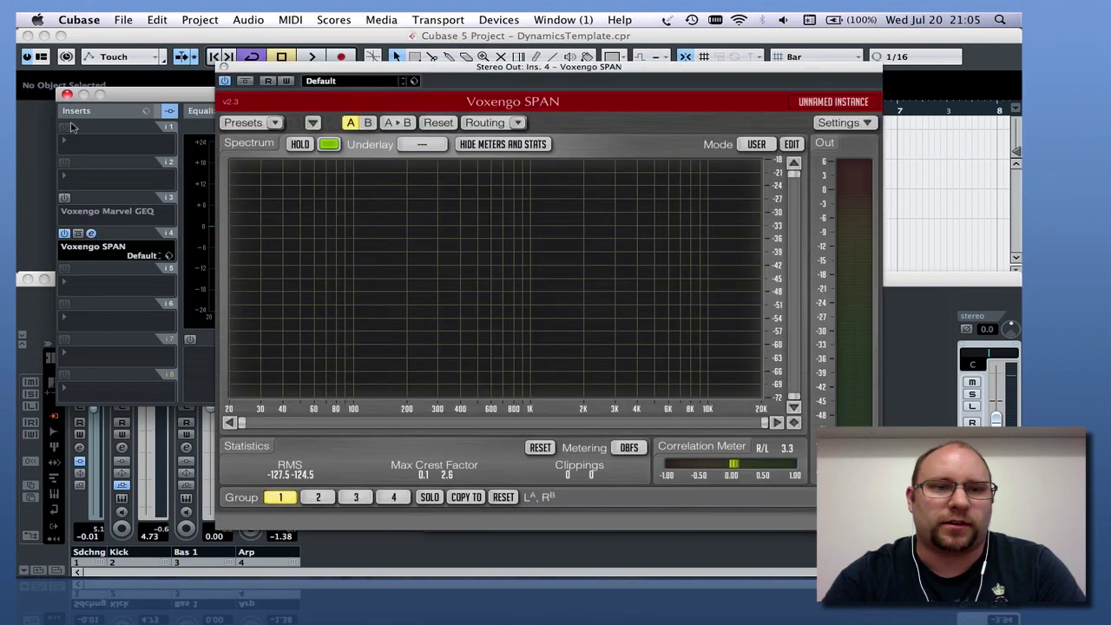
pyautogui.click(67, 93)
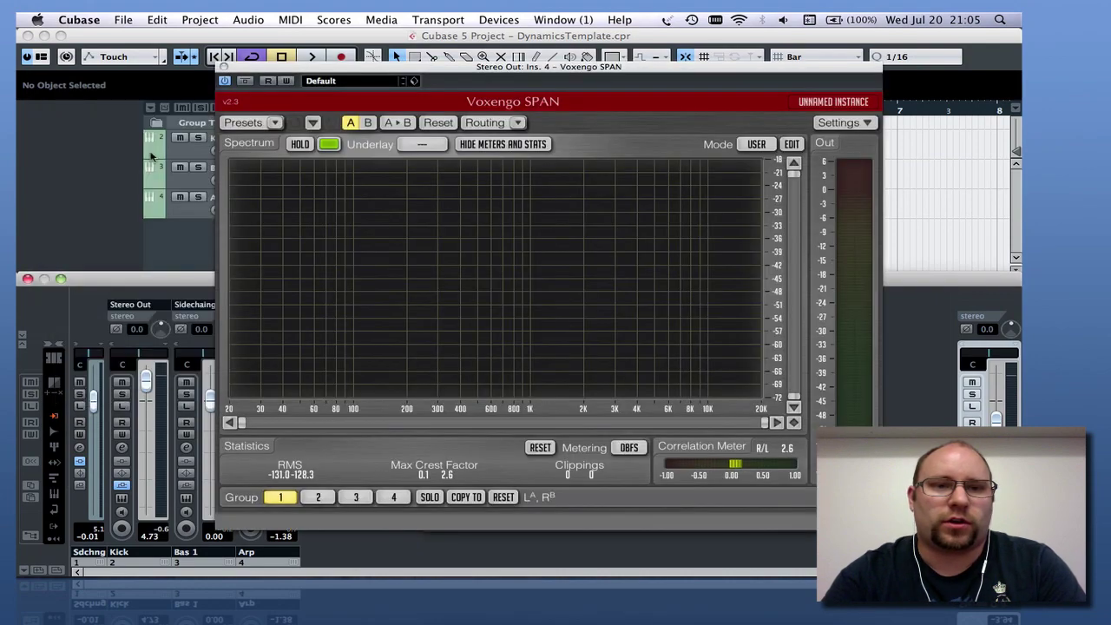
pyautogui.click(333, 69)
pyautogui.moveTo(522, 70); pyautogui.dragTo(644, 59)
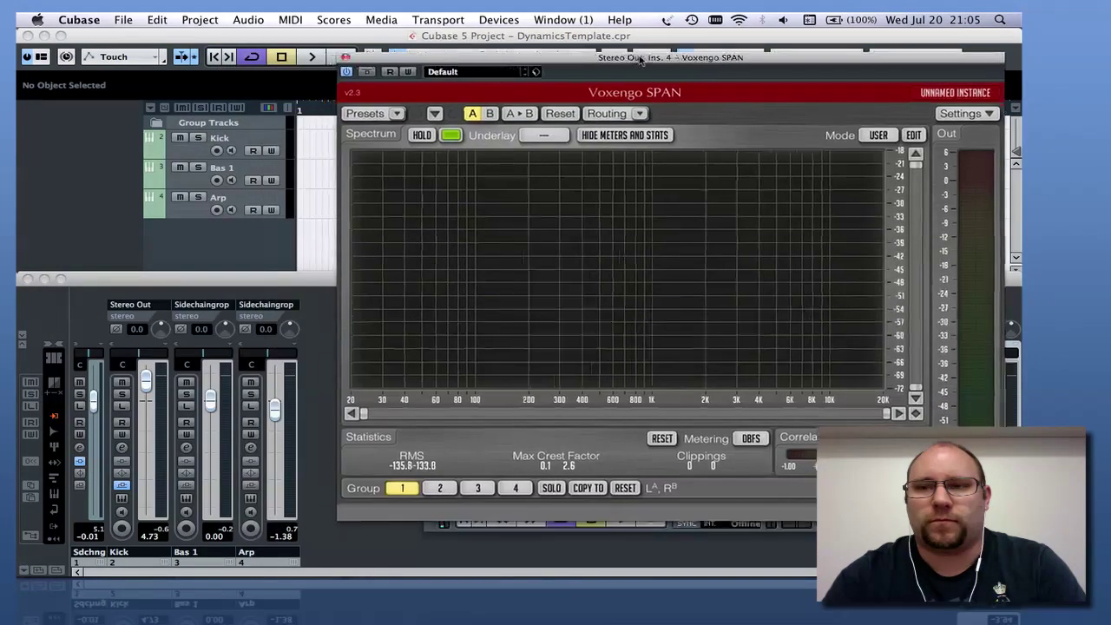
# Mute the Bas 1 and Arp tracks so only the Kick sounds, and start playback.
pyautogui.click(201, 128)
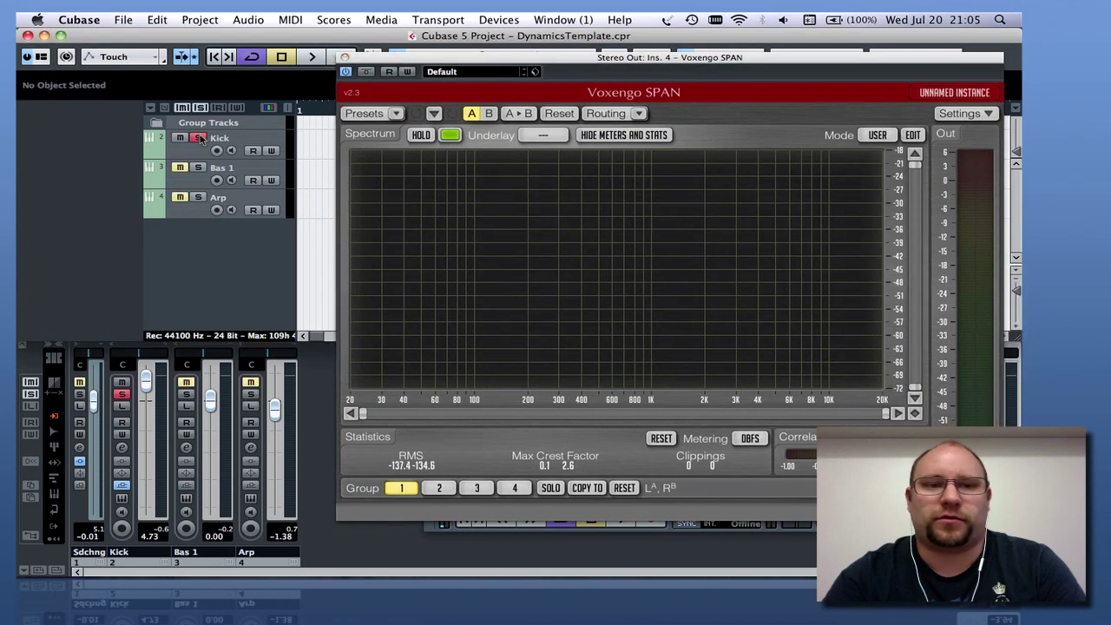
pyautogui.click(181, 139)
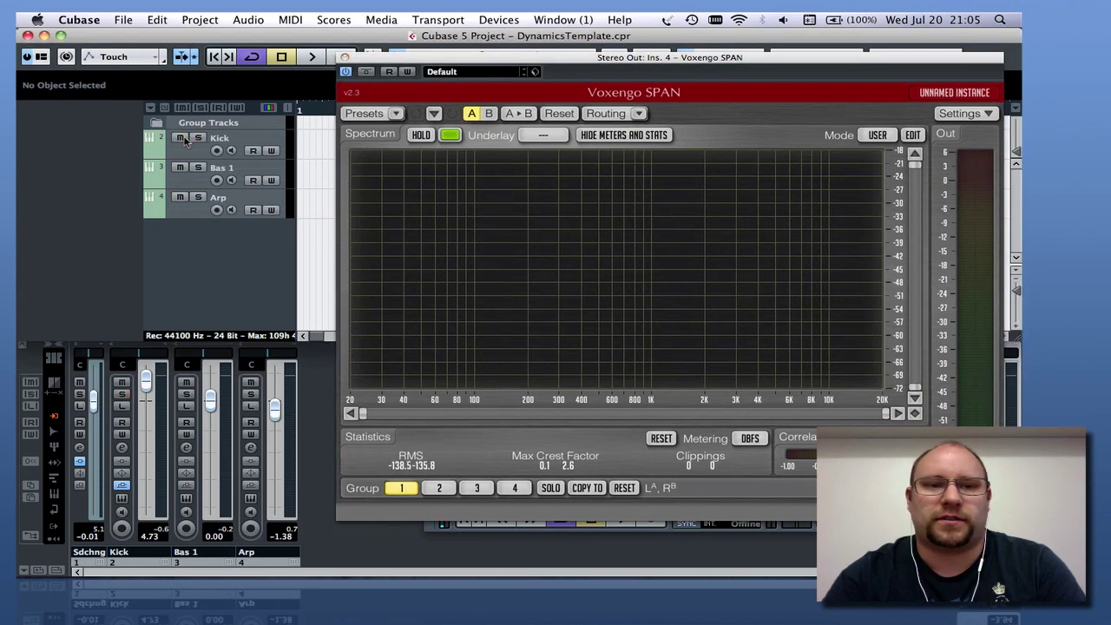
pyautogui.click(184, 181)
pyautogui.click(180, 168)
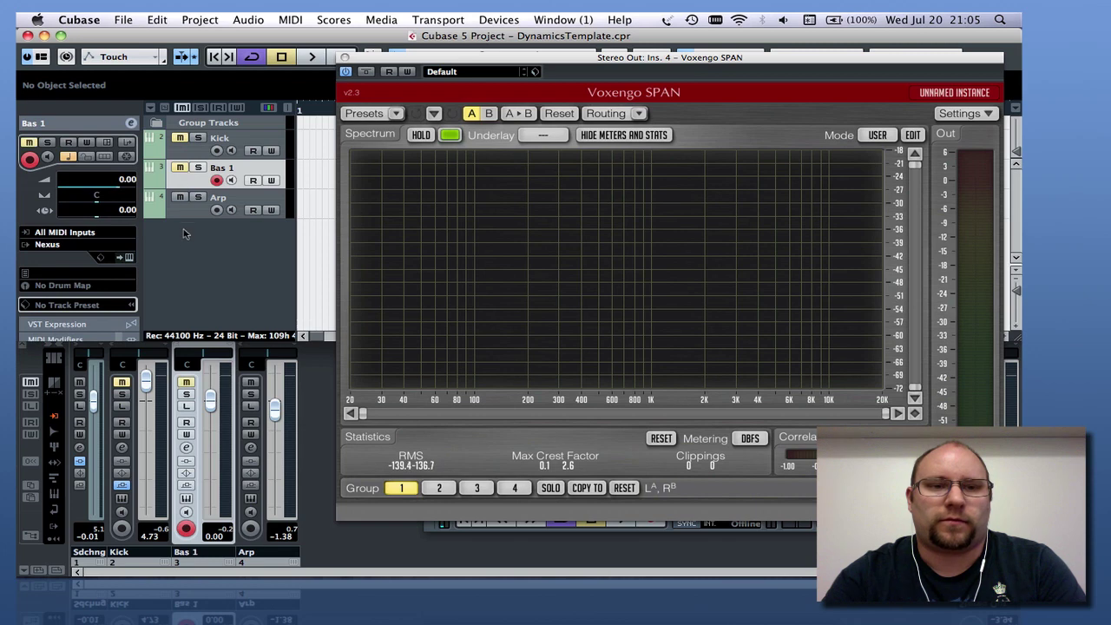
pyautogui.click(180, 197)
pyautogui.click(180, 139)
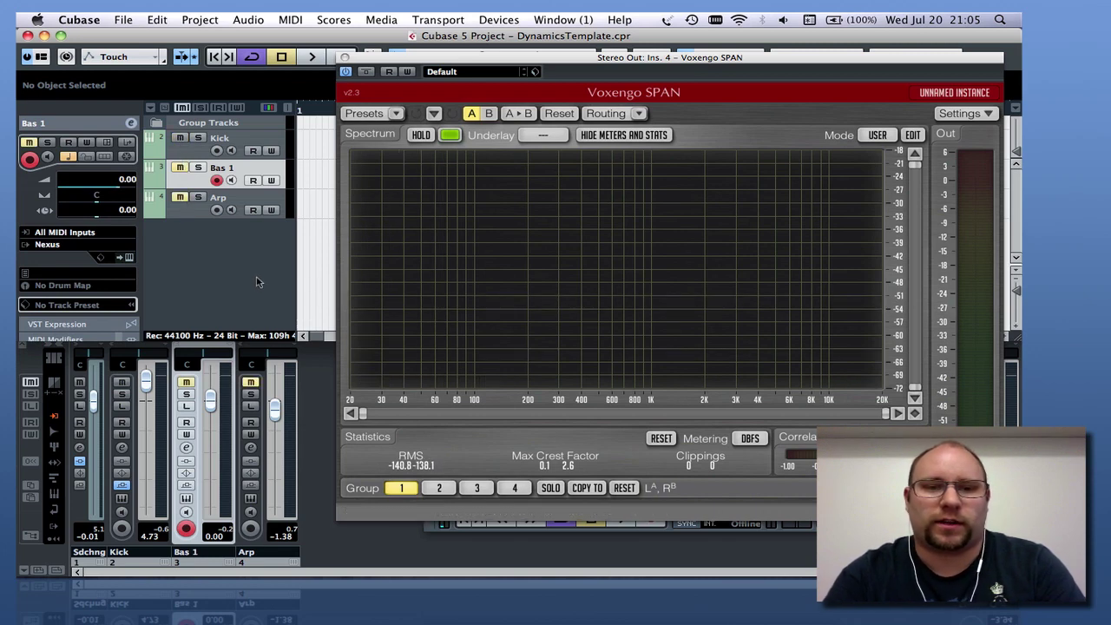
pyautogui.press('space')
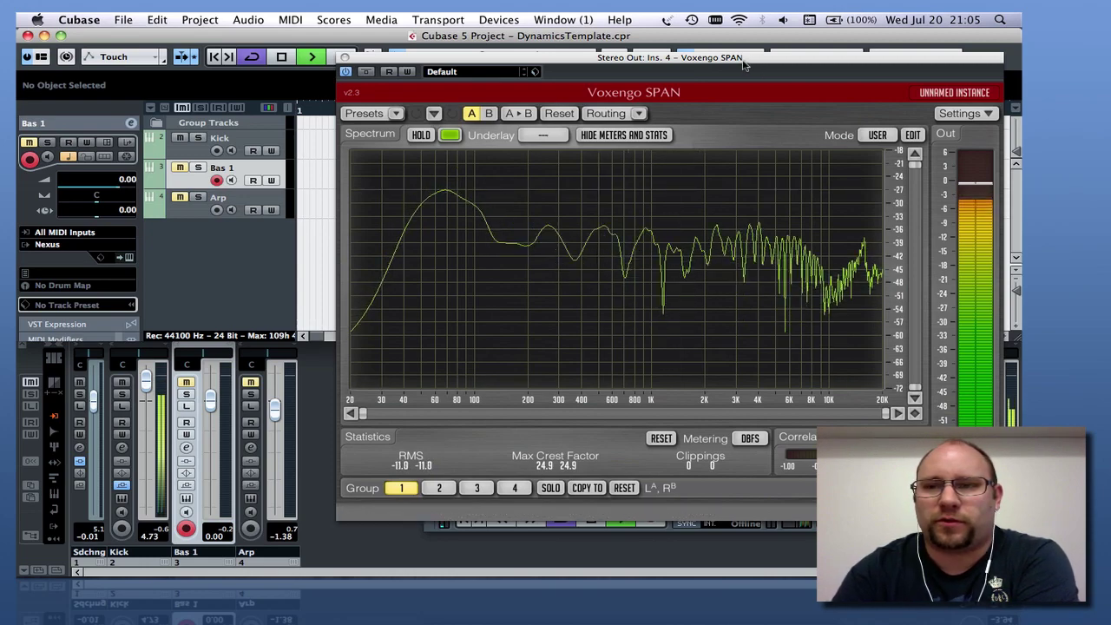
pyautogui.moveTo(744, 65); pyautogui.dragTo(857, 70)
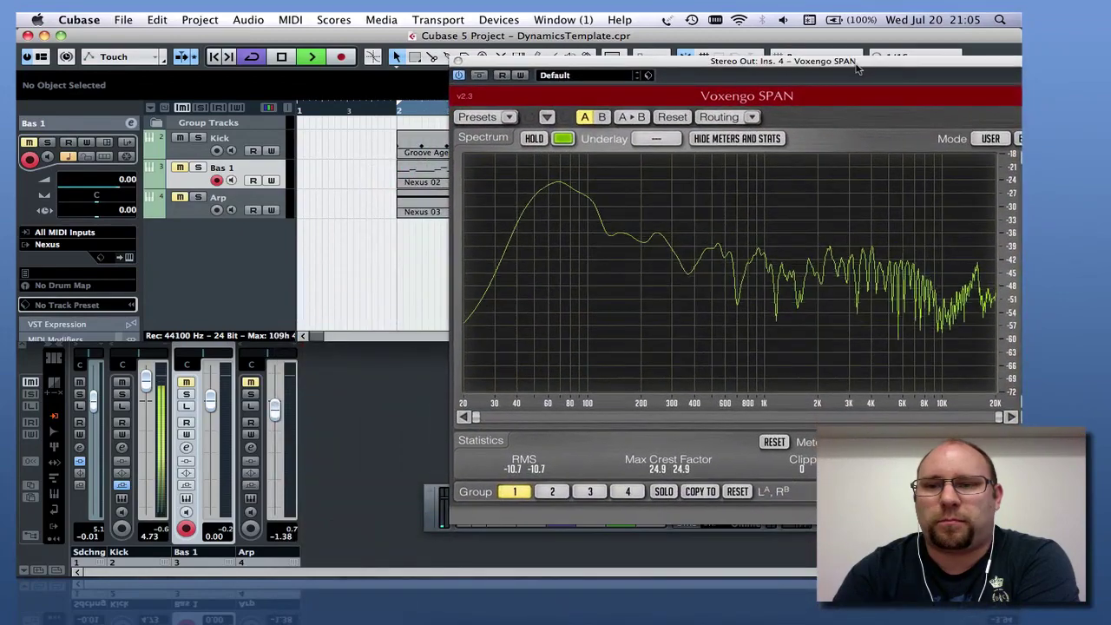
pyautogui.click(121, 447)
pyautogui.moveTo(369, 103); pyautogui.dragTo(312, 136)
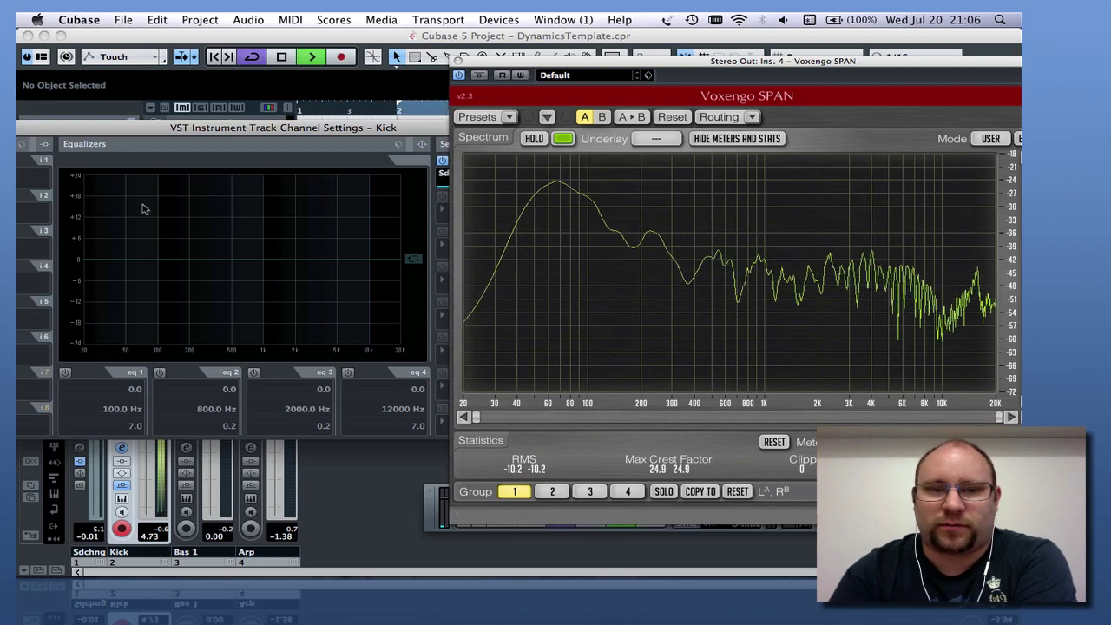
# Cut the Kick's highs with High Shelf II on EQ band 4 at -24.0 and 322 Hz, with band 3 off, and close its settings.
pyautogui.moveTo(344, 268); pyautogui.dragTo(376, 368)
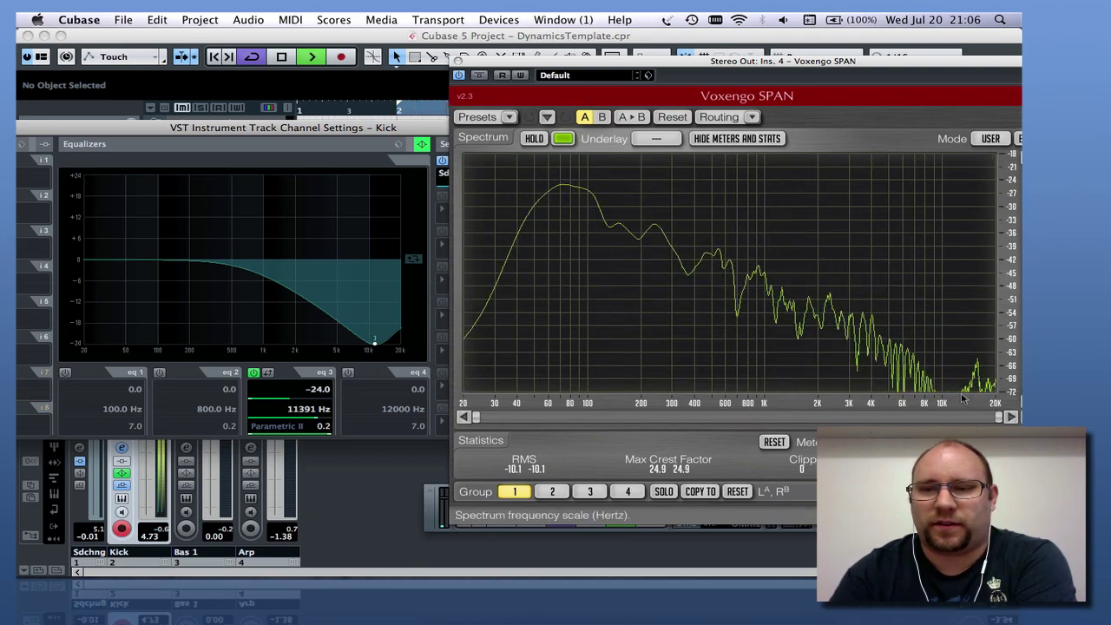
pyautogui.click(348, 373)
pyautogui.moveTo(385, 256); pyautogui.dragTo(253, 339)
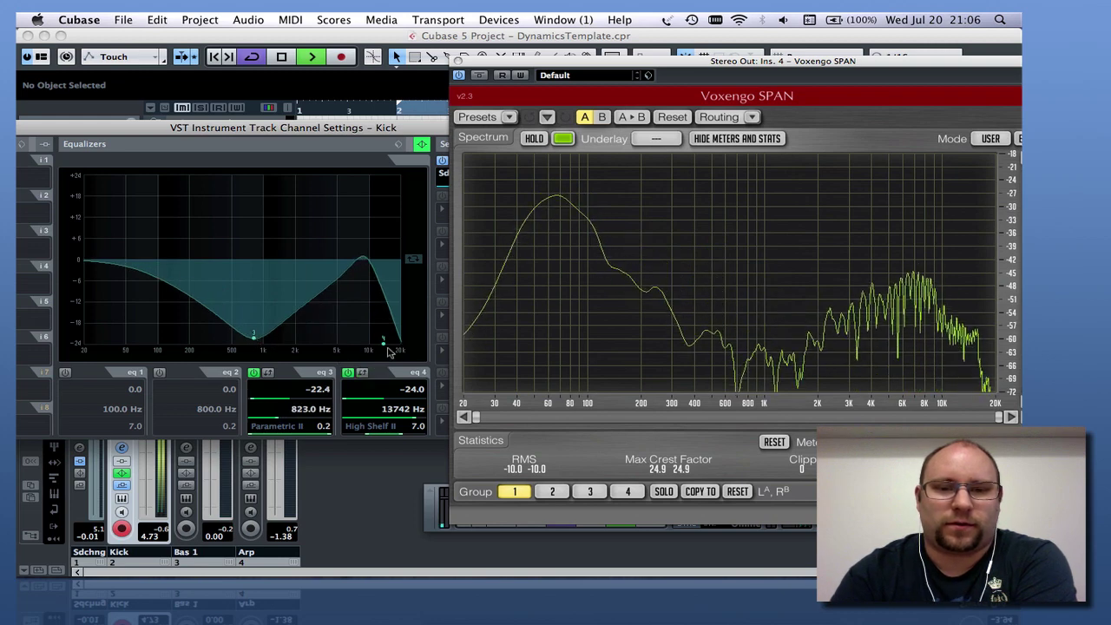
pyautogui.click(254, 372)
pyautogui.moveTo(382, 341); pyautogui.dragTo(210, 341)
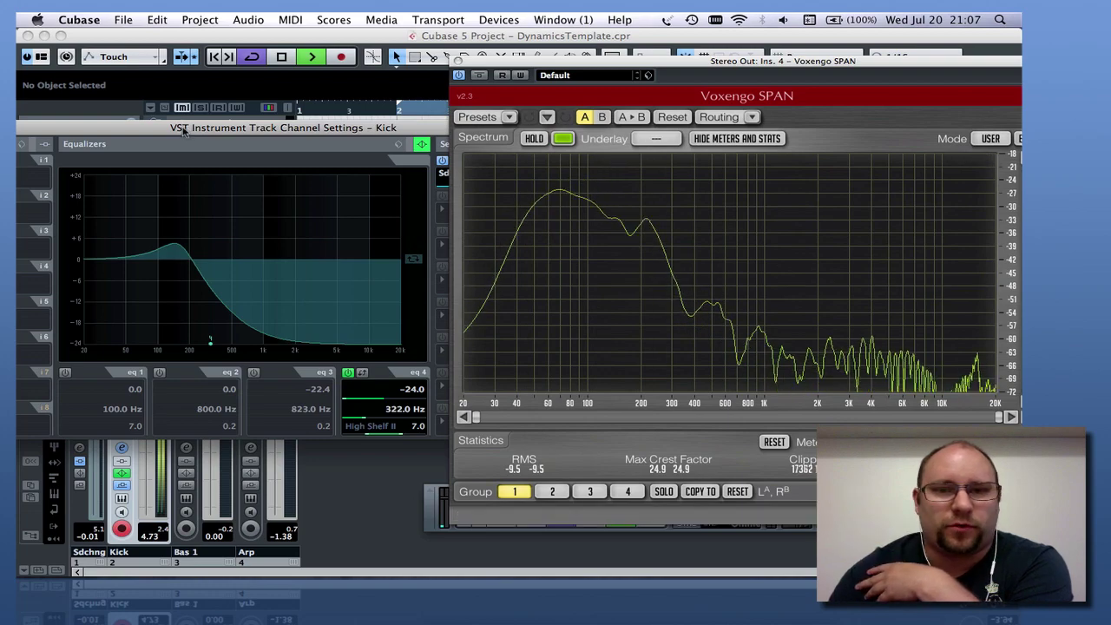
pyautogui.moveTo(268, 129); pyautogui.dragTo(346, 121)
pyautogui.click(22, 116)
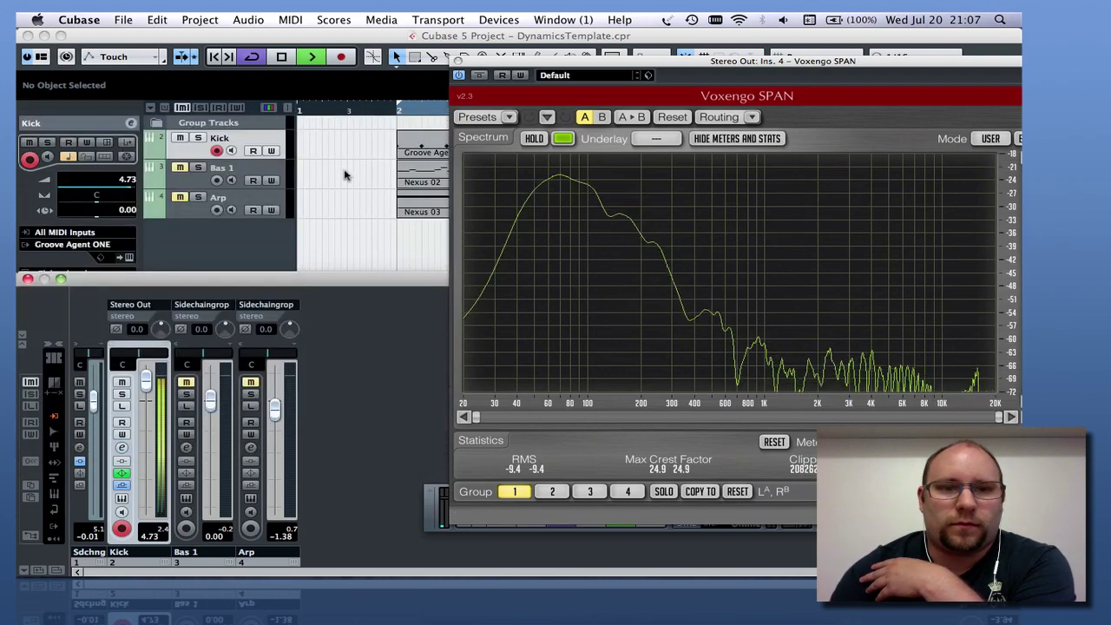
# Mute the Kick with Bas 1 unmuted, and place Bas 1's channel equalizer beside the analyzer.
pyautogui.click(184, 140)
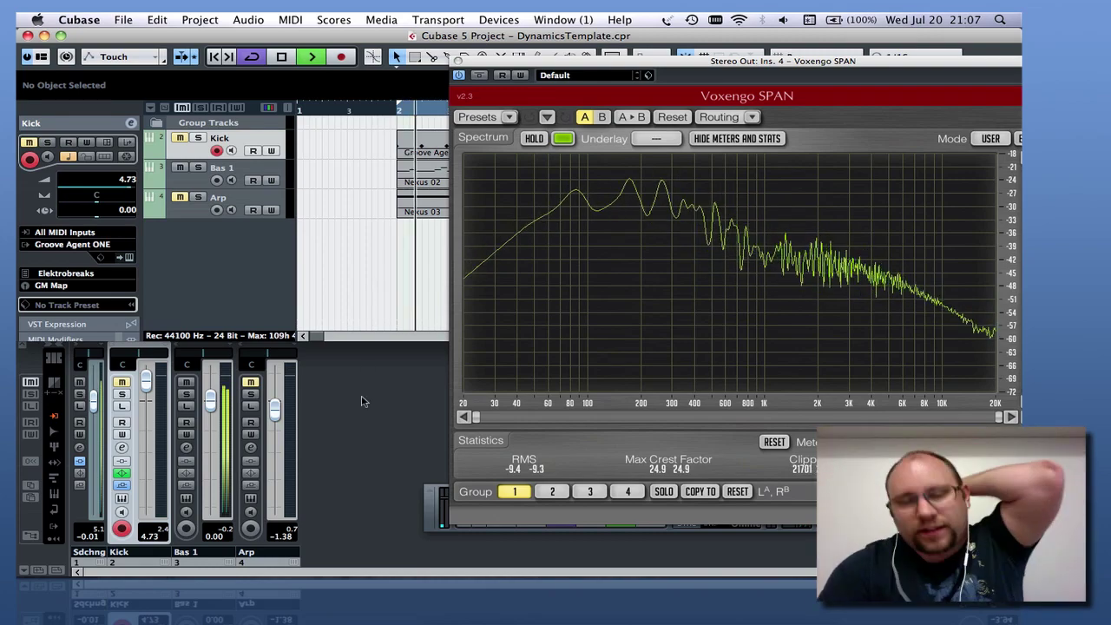
pyautogui.click(186, 447)
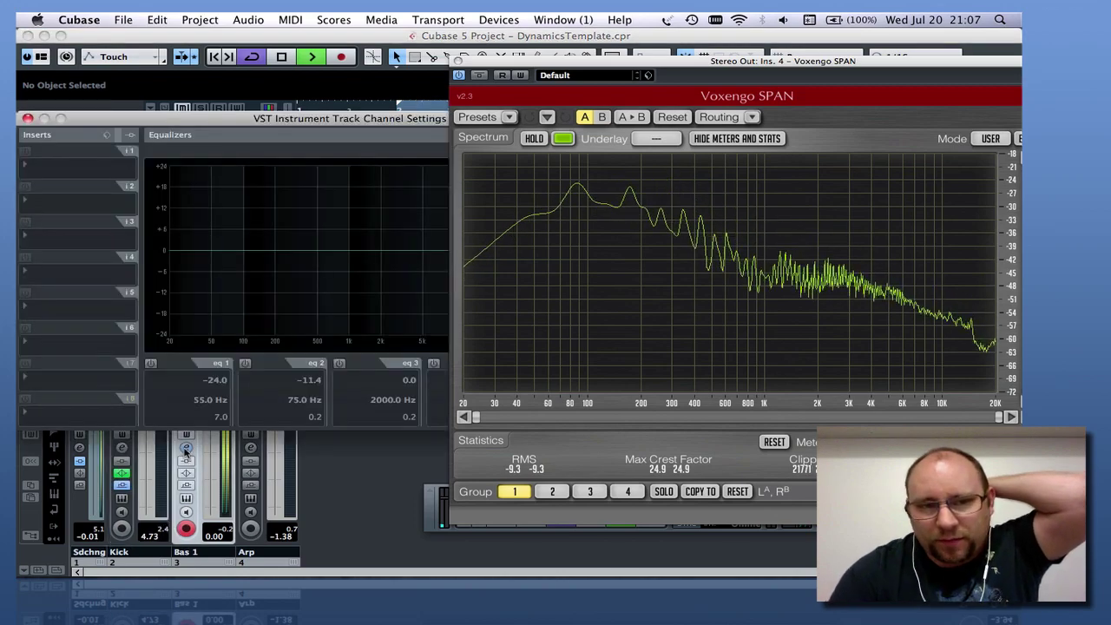
pyautogui.moveTo(360, 122); pyautogui.dragTo(276, 130)
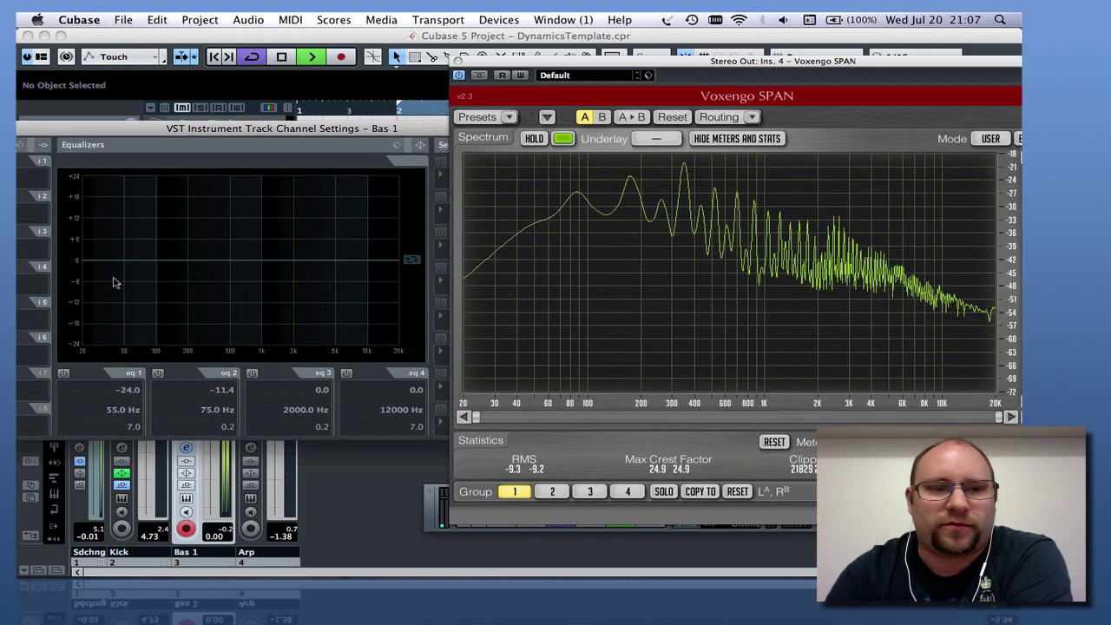
# Cut Bas 1's lows with Low Shelf II on EQ band 1 at -21.0 and 40 Hz.
pyautogui.moveTo(89, 319); pyautogui.dragTo(145, 330)
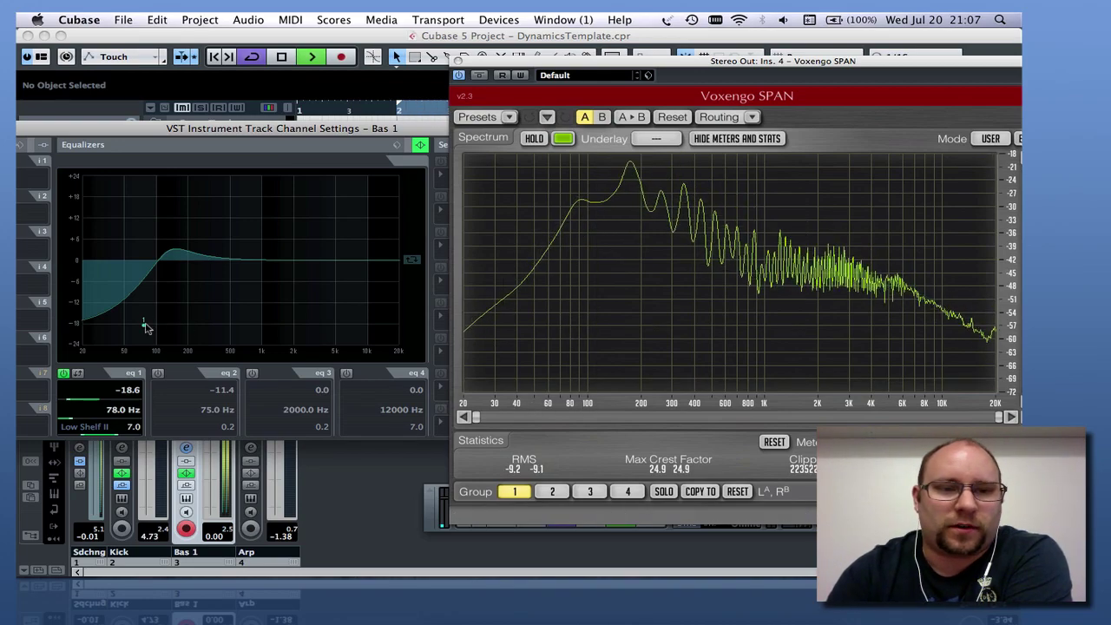
pyautogui.moveTo(146, 328); pyautogui.dragTo(124, 335)
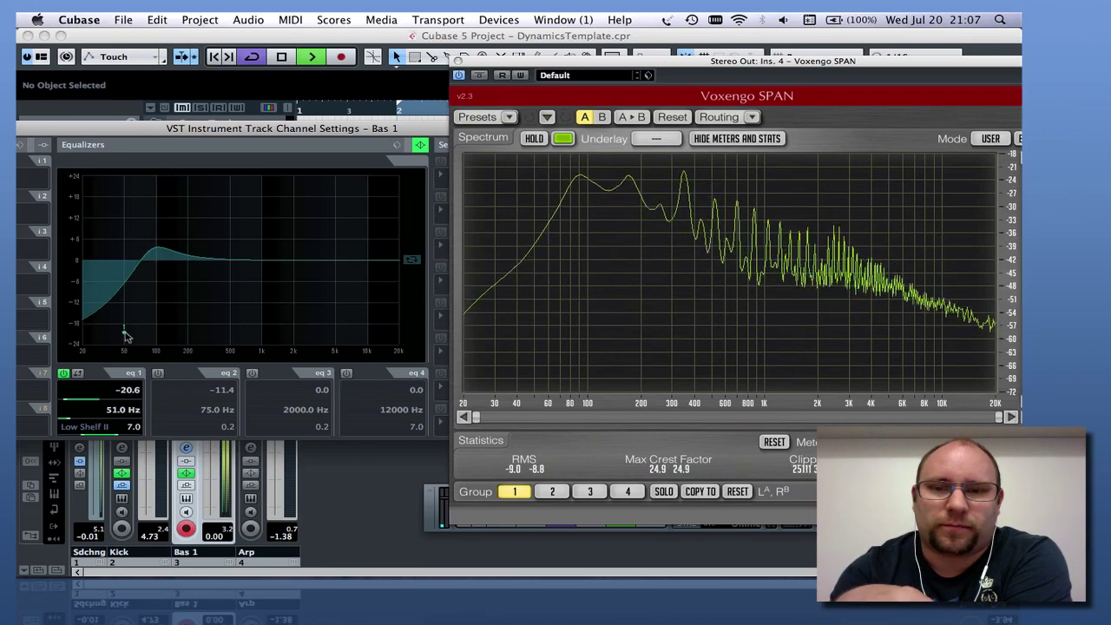
pyautogui.moveTo(126, 336); pyautogui.dragTo(114, 337)
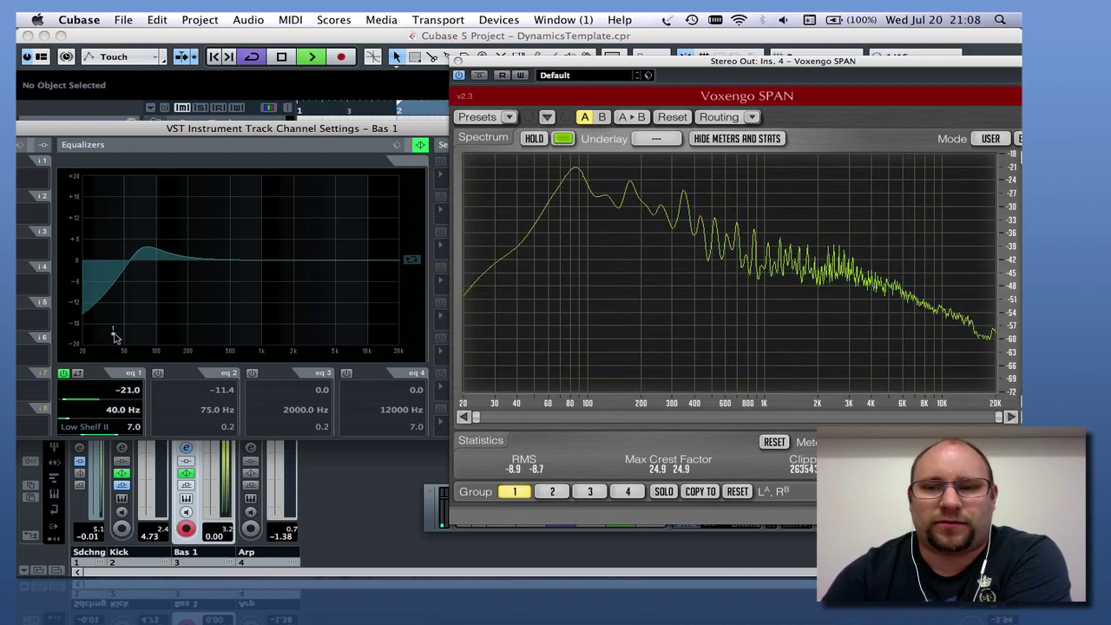
# Enable High Shelf II on Bas 1's EQ band 4 and boost it to 3.8 at 2496 Hz.
pyautogui.click(346, 373)
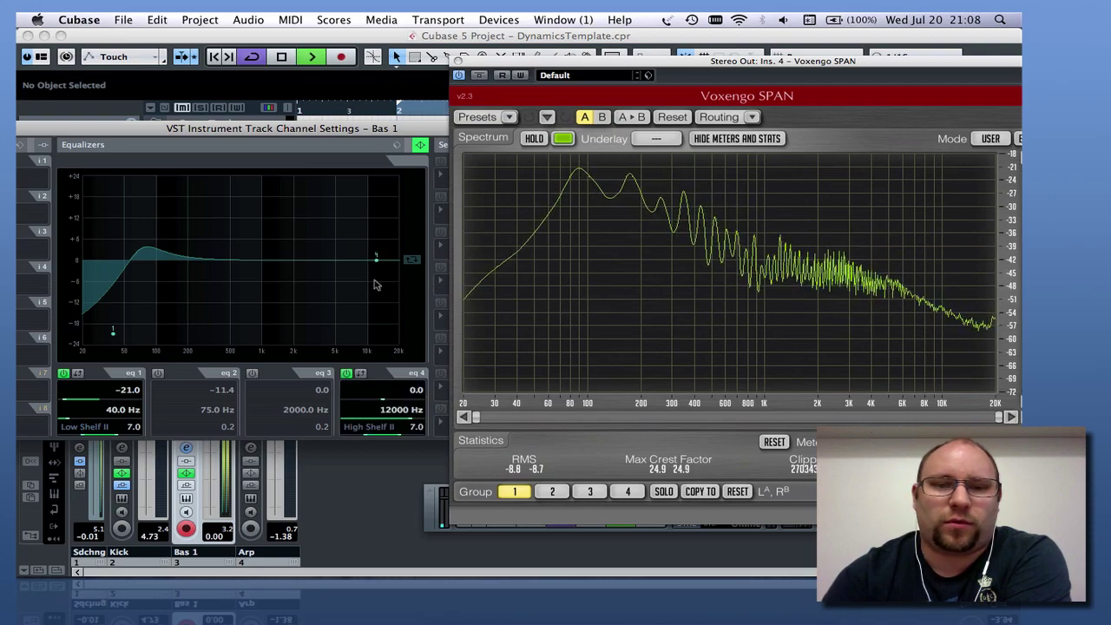
pyautogui.moveTo(376, 260); pyautogui.dragTo(281, 230)
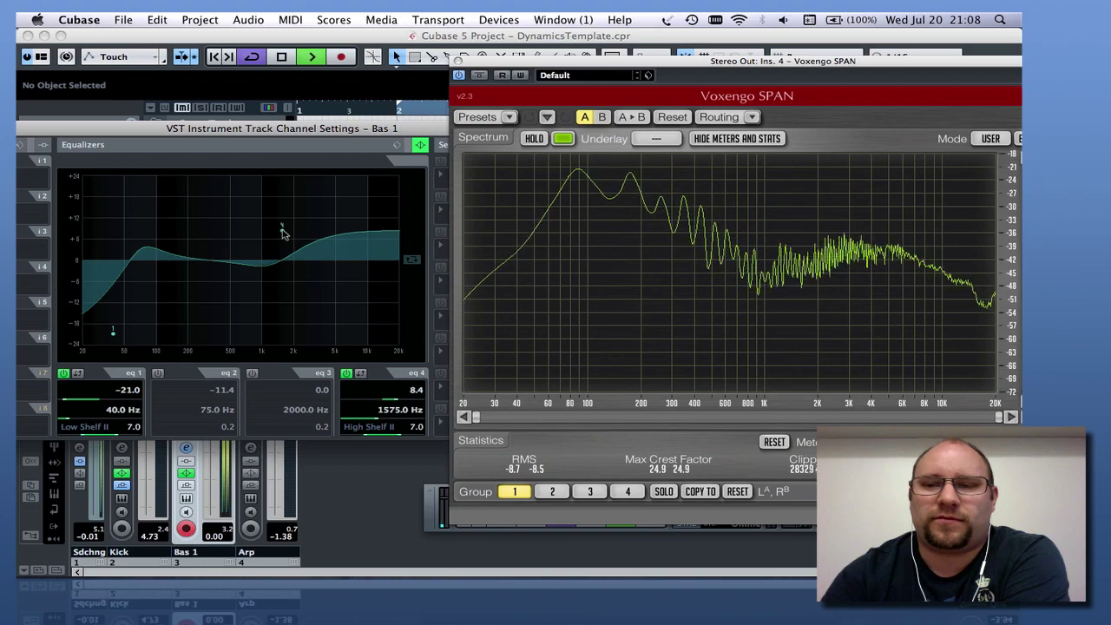
pyautogui.moveTo(282, 232); pyautogui.dragTo(297, 215)
# Try a narrow Parametric II boost of 9.4 at 1219 Hz with Q 4.3 on Bas 1's EQ band 3, and switch the band off.
pyautogui.click(253, 374)
pyautogui.moveTo(318, 215); pyautogui.dragTo(266, 230)
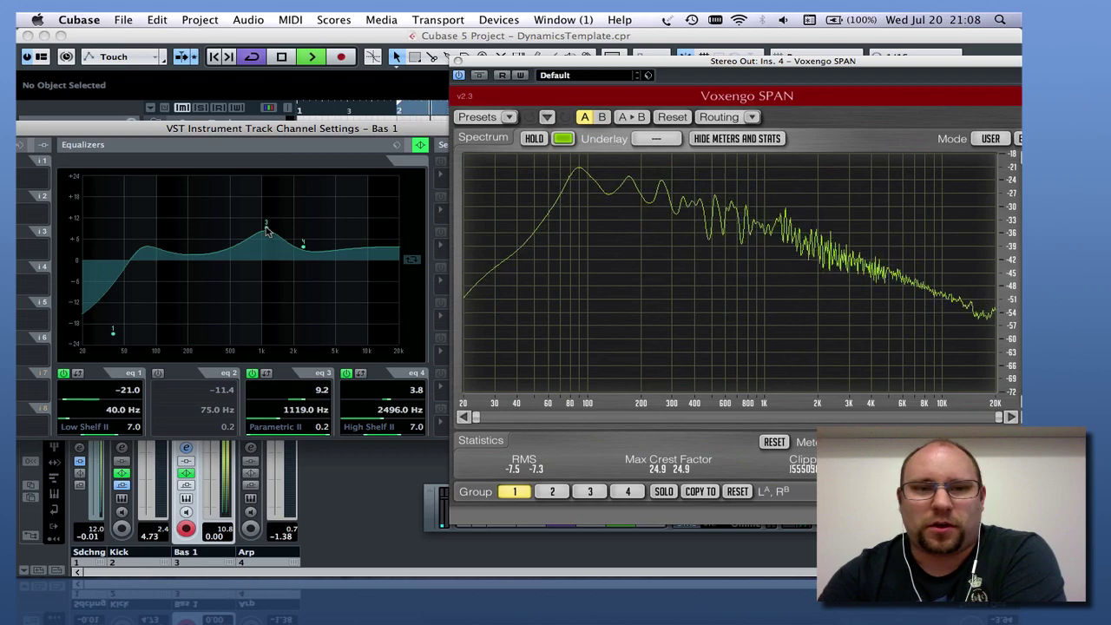
pyautogui.moveTo(267, 230)
pyautogui.mouseDown()
pyautogui.moveTo(268, 250)
pyautogui.moveTo(258, 220)
pyautogui.moveTo(268, 224)
pyautogui.mouseUp()
pyautogui.click(269, 435)
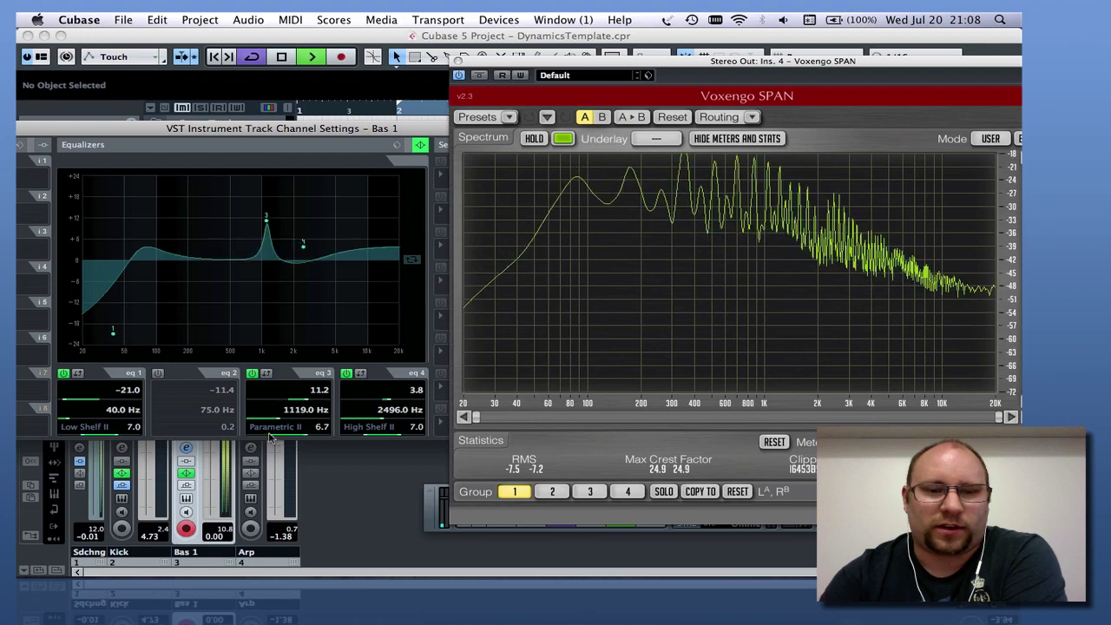
pyautogui.moveTo(269, 225)
pyautogui.mouseDown()
pyautogui.moveTo(266, 203)
pyautogui.moveTo(242, 202)
pyautogui.moveTo(276, 228)
pyautogui.mouseUp()
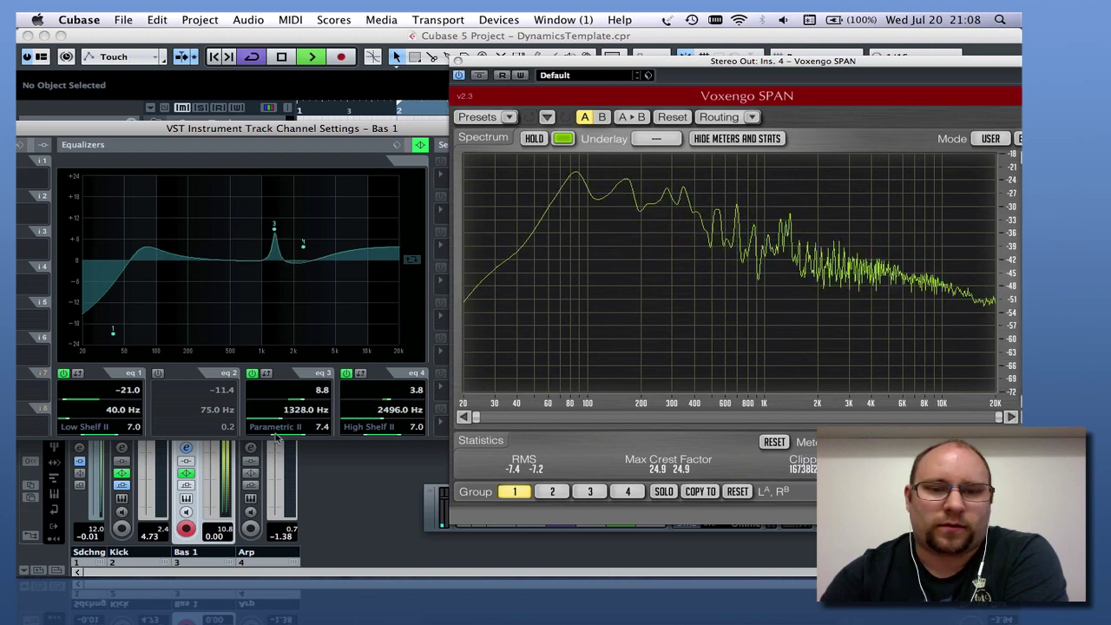
pyautogui.moveTo(277, 436); pyautogui.dragTo(264, 438)
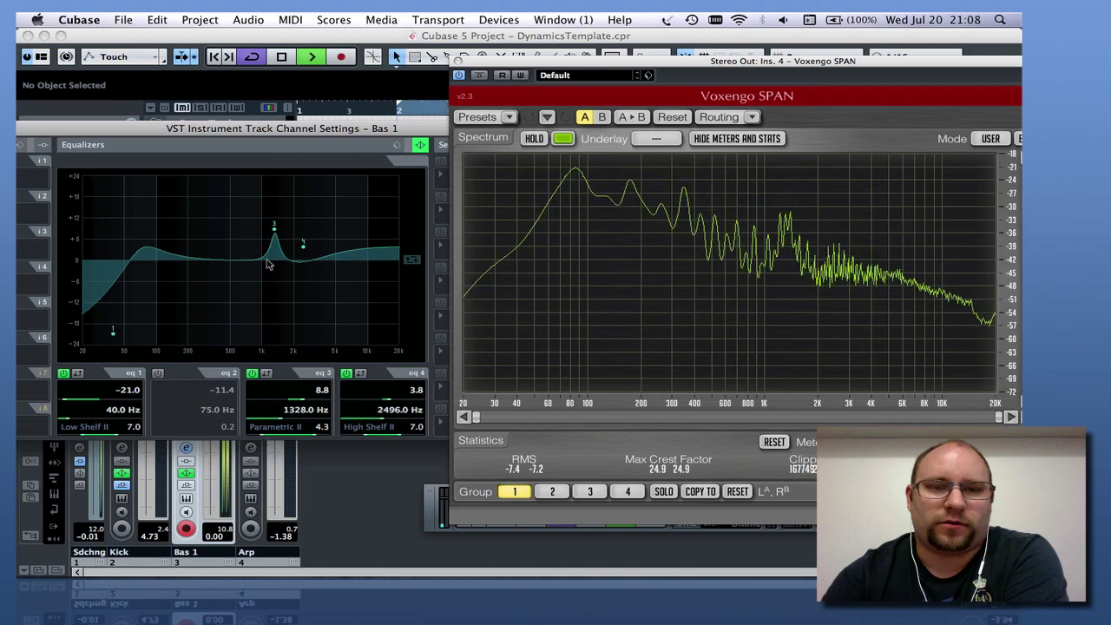
pyautogui.moveTo(275, 234); pyautogui.dragTo(271, 228)
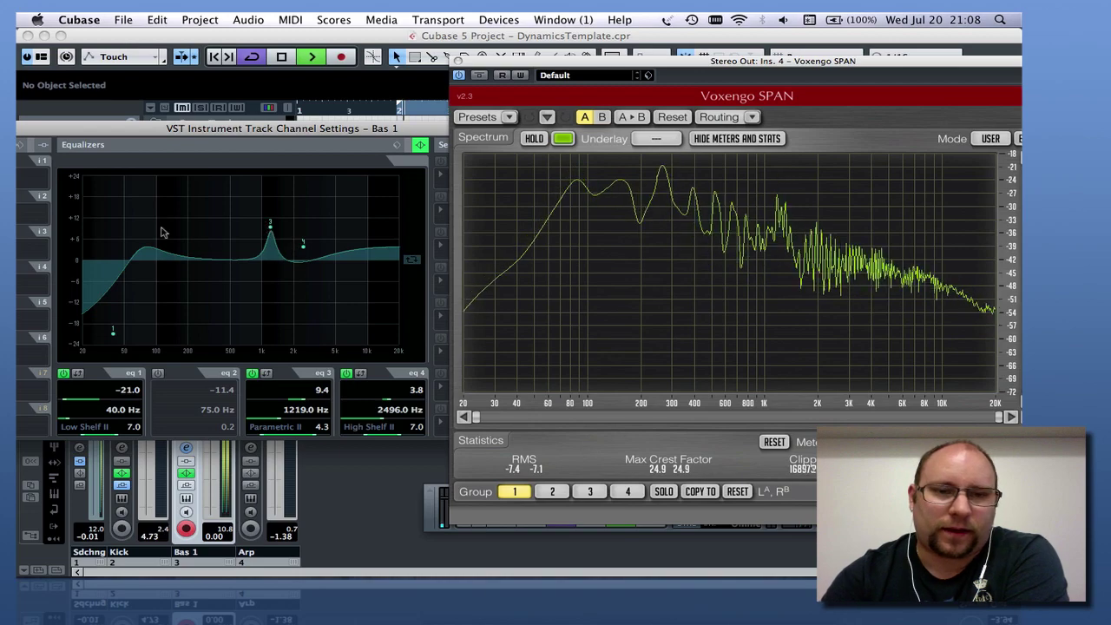
pyautogui.moveTo(67, 130); pyautogui.dragTo(112, 131)
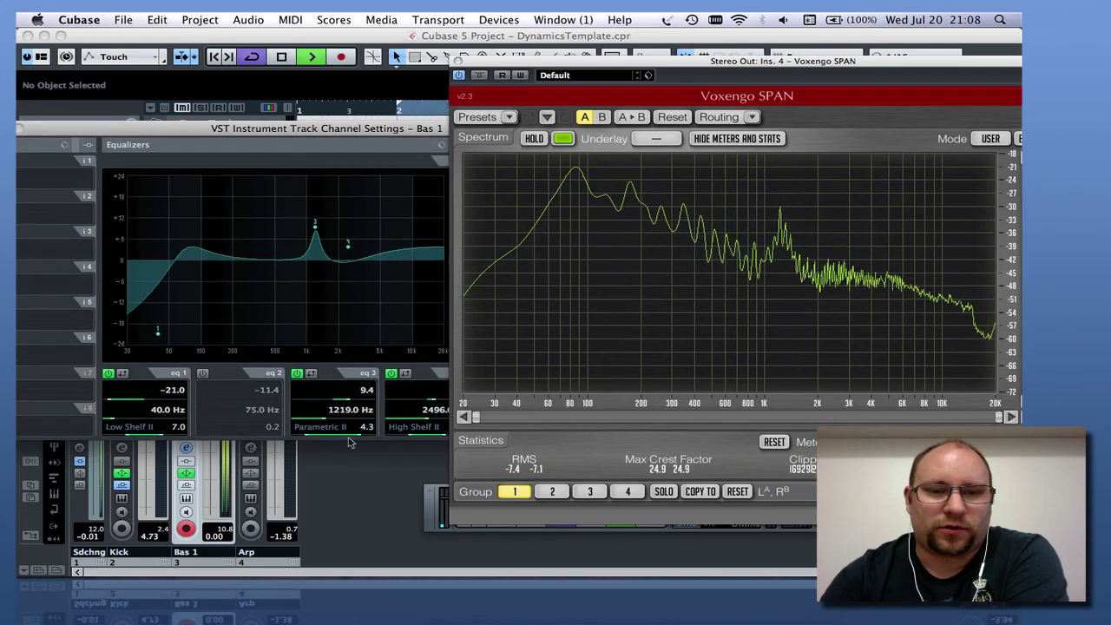
pyautogui.click(297, 374)
# Close Bas 1's channel settings, mute Bas 1 and unmute the Arp track.
pyautogui.moveTo(248, 131); pyautogui.dragTo(299, 132)
pyautogui.click(37, 127)
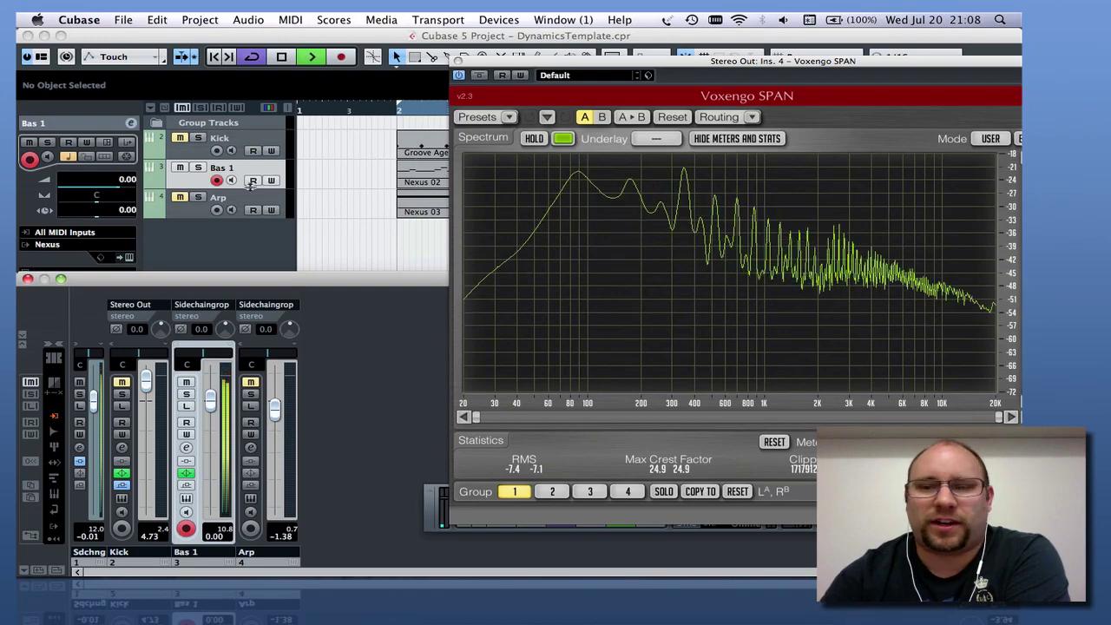
pyautogui.click(179, 168)
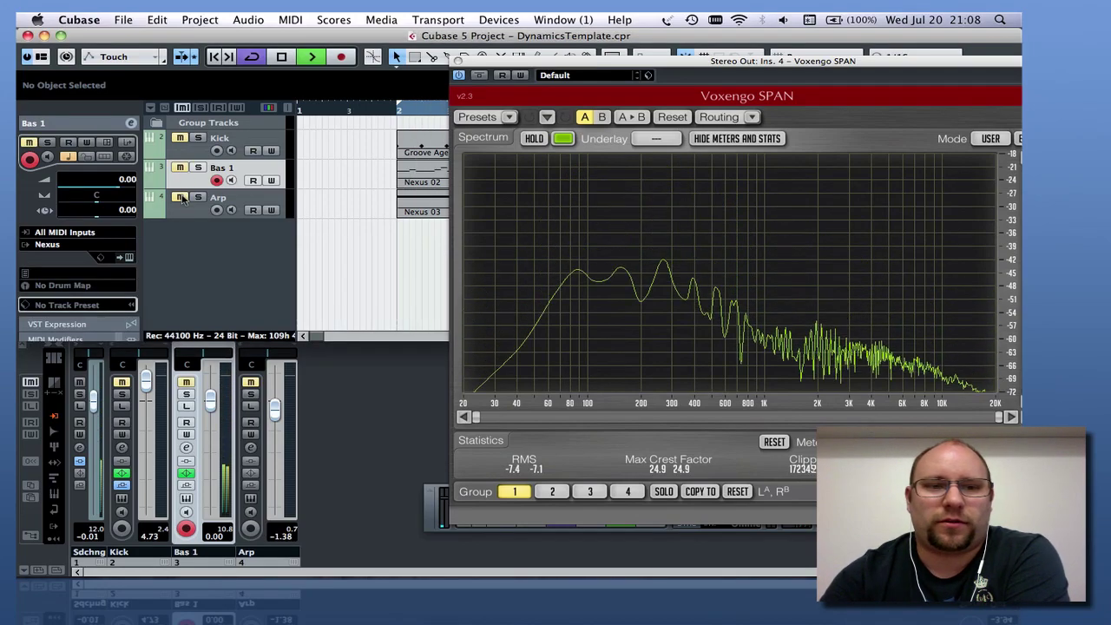
pyautogui.click(180, 198)
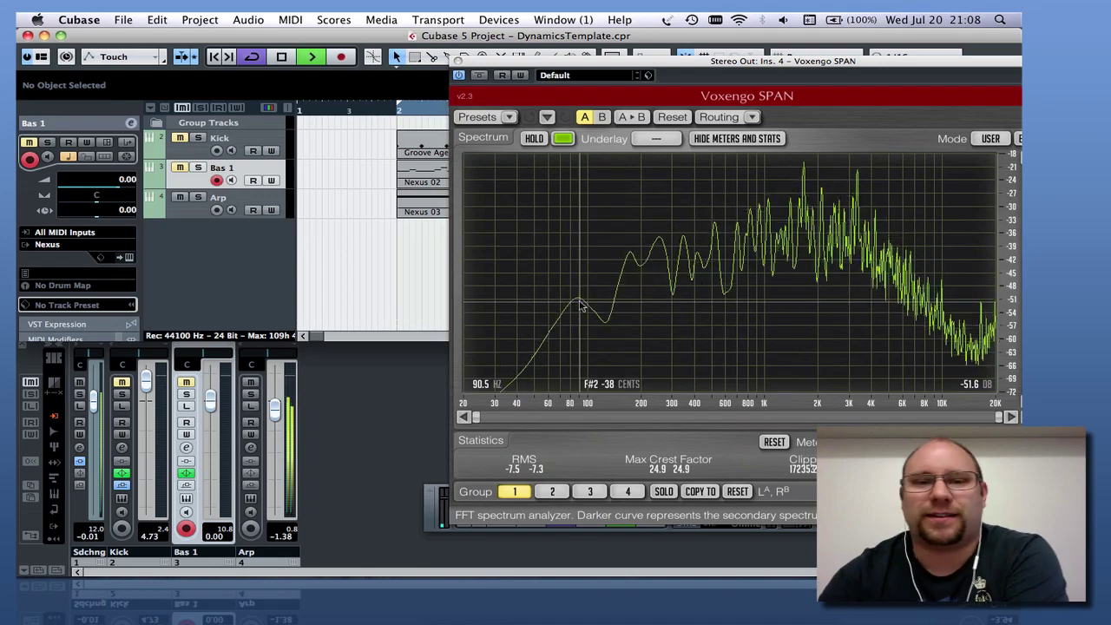
# Shape the Arp's equalizer with Low Shelf II on band 1 at -24.0 and 519 Hz and High Shelf II on band 4 at 7.2 and 5471 Hz.
pyautogui.click(251, 447)
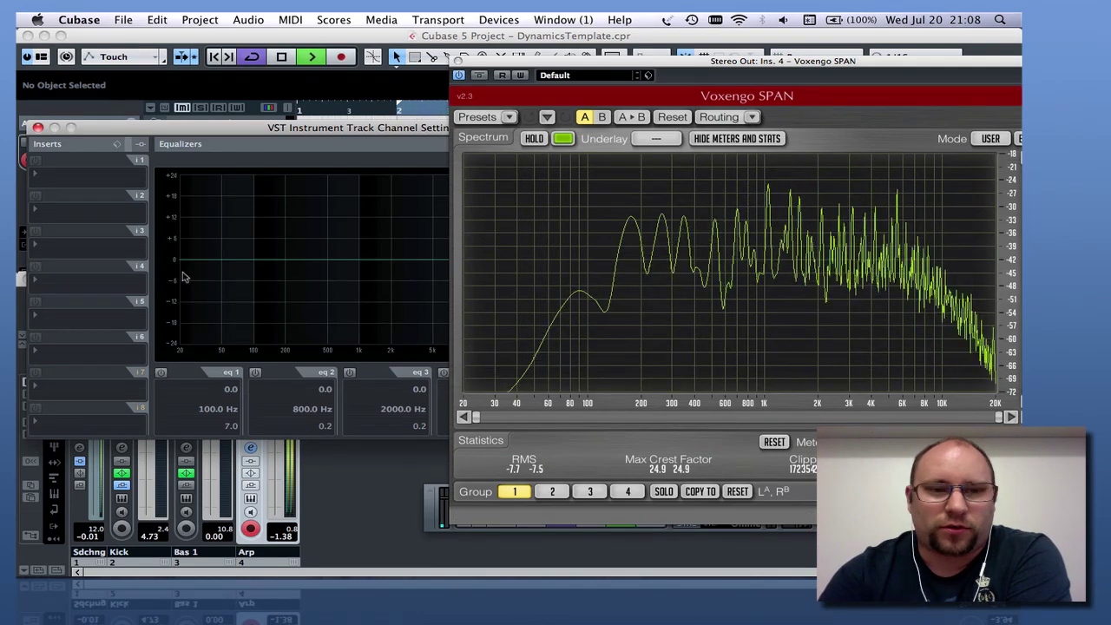
pyautogui.moveTo(193, 265); pyautogui.dragTo(329, 353)
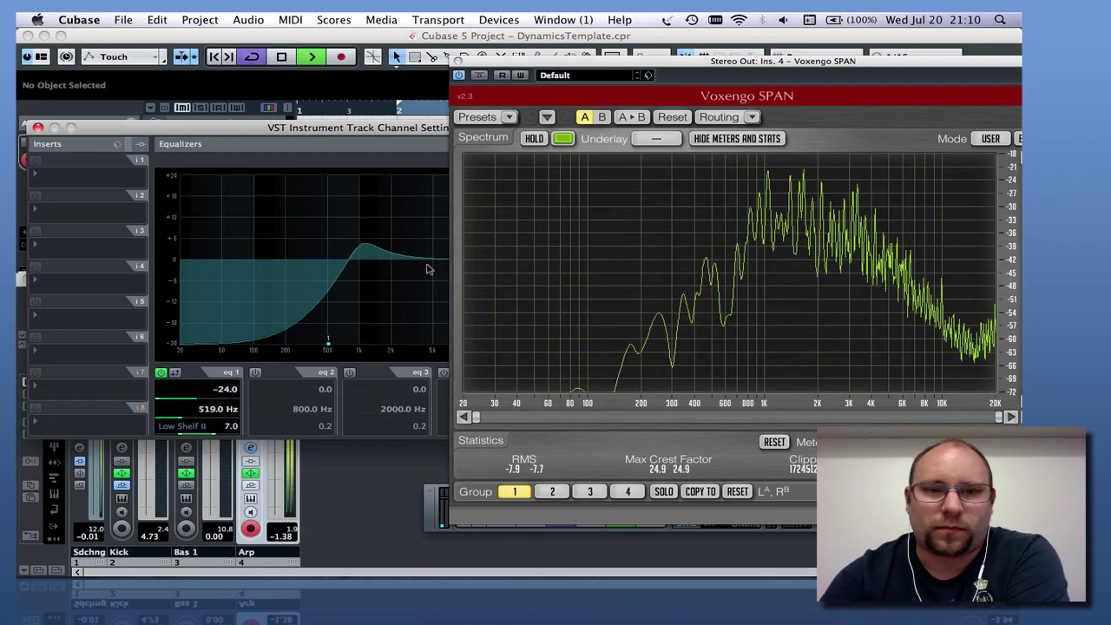
pyautogui.moveTo(415, 136); pyautogui.dragTo(313, 137)
pyautogui.click(343, 375)
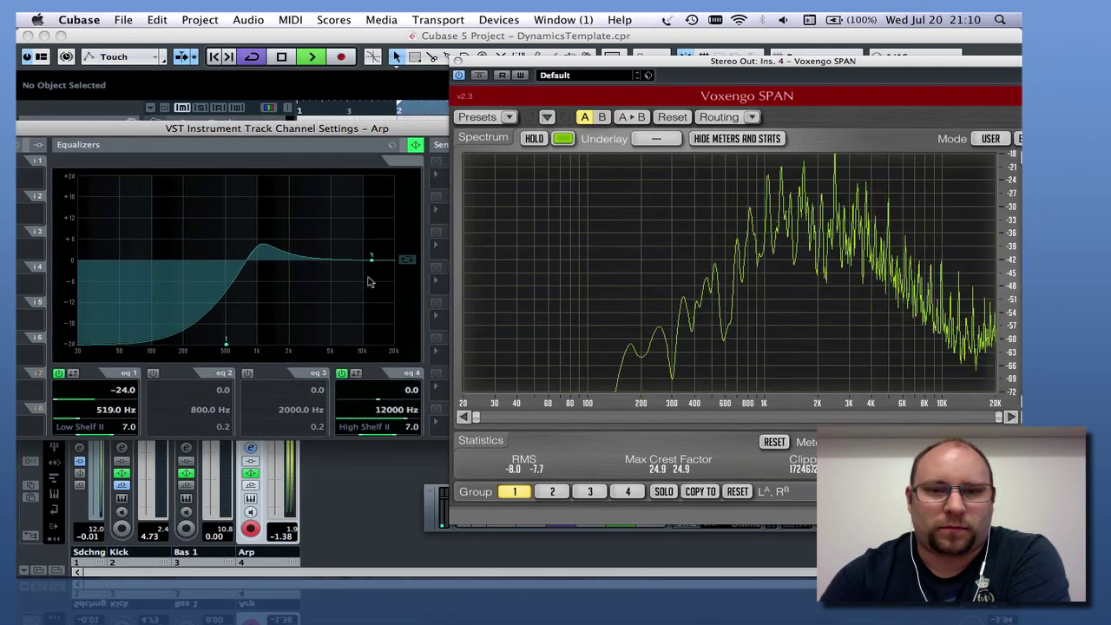
pyautogui.moveTo(373, 257); pyautogui.dragTo(335, 235)
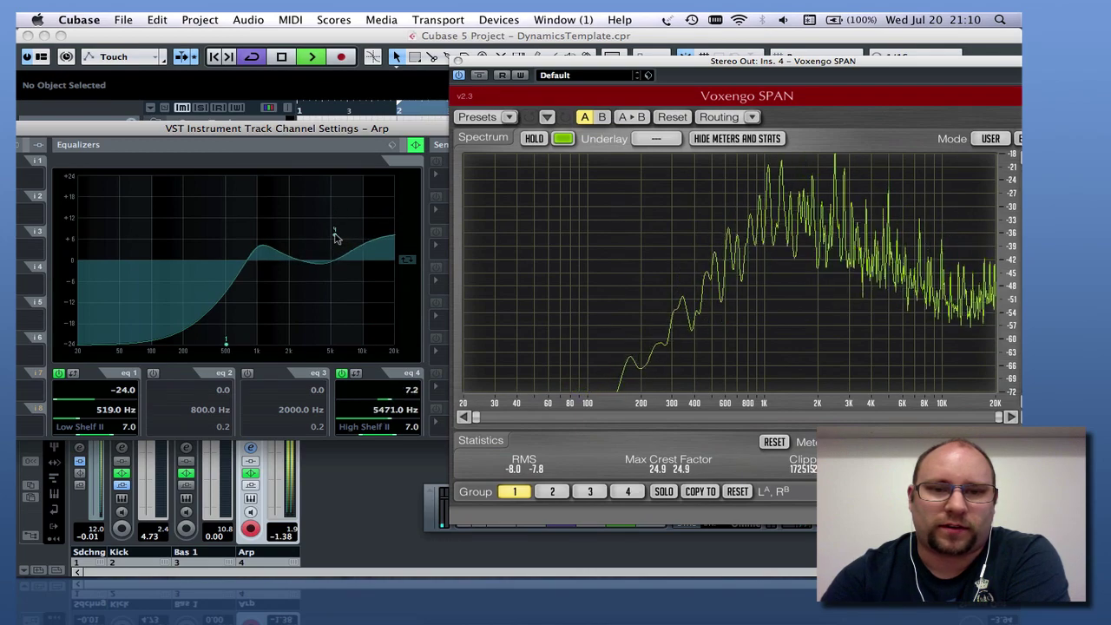
# Enable Parametric II on the Arp's EQ band 3, boost it to 6.4 at 3169 Hz, and shift the channel settings window so its edge is reachable.
pyautogui.click(249, 373)
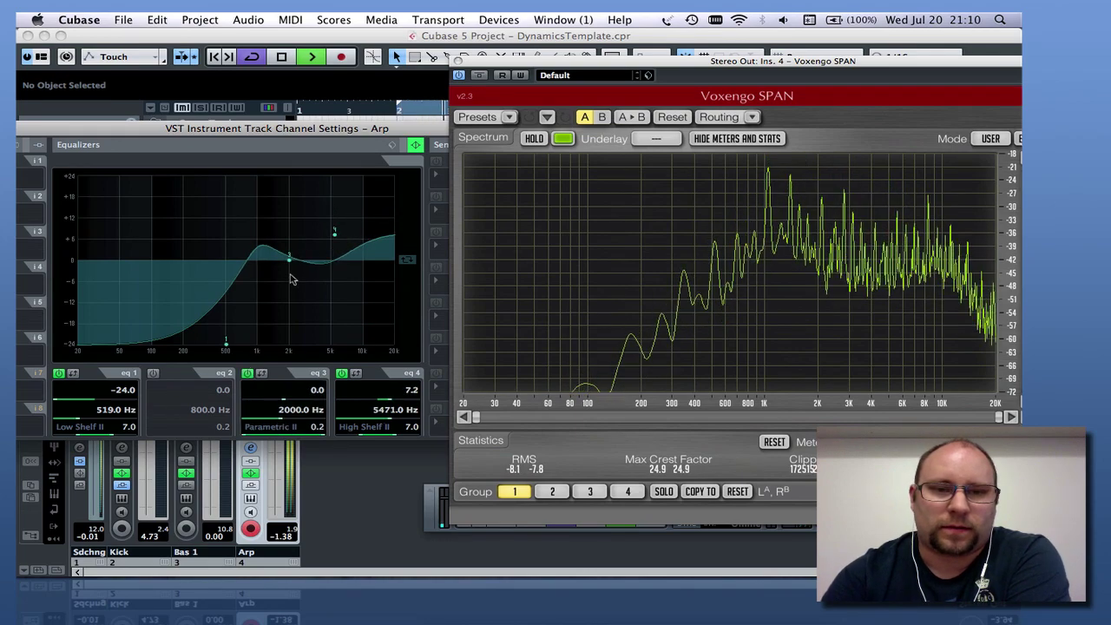
pyautogui.moveTo(292, 265); pyautogui.dragTo(311, 242)
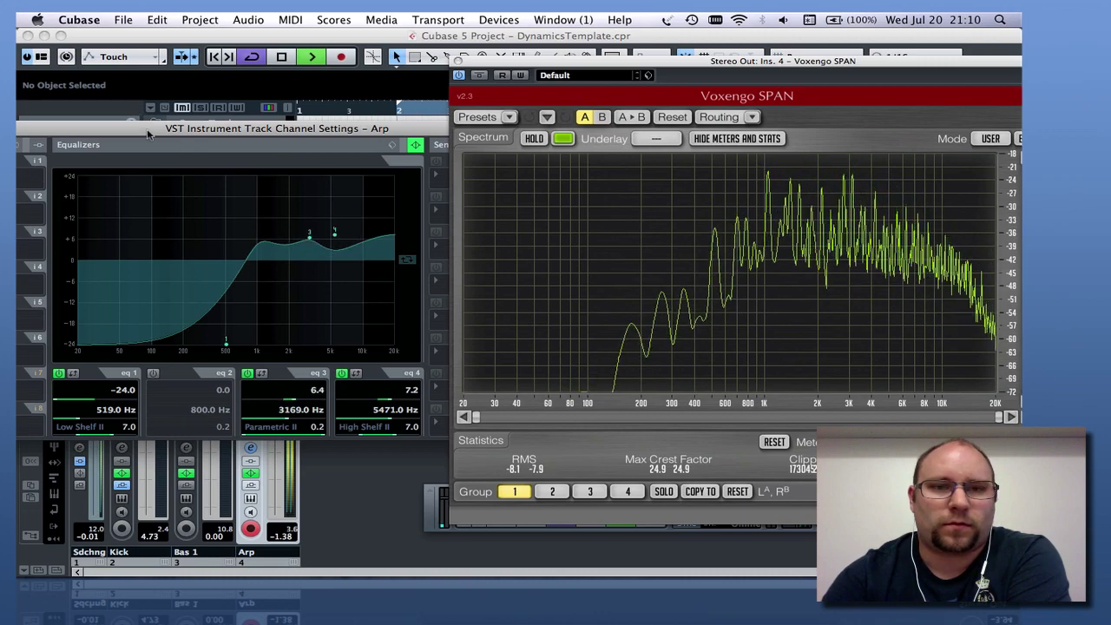
pyautogui.moveTo(148, 128); pyautogui.dragTo(267, 115)
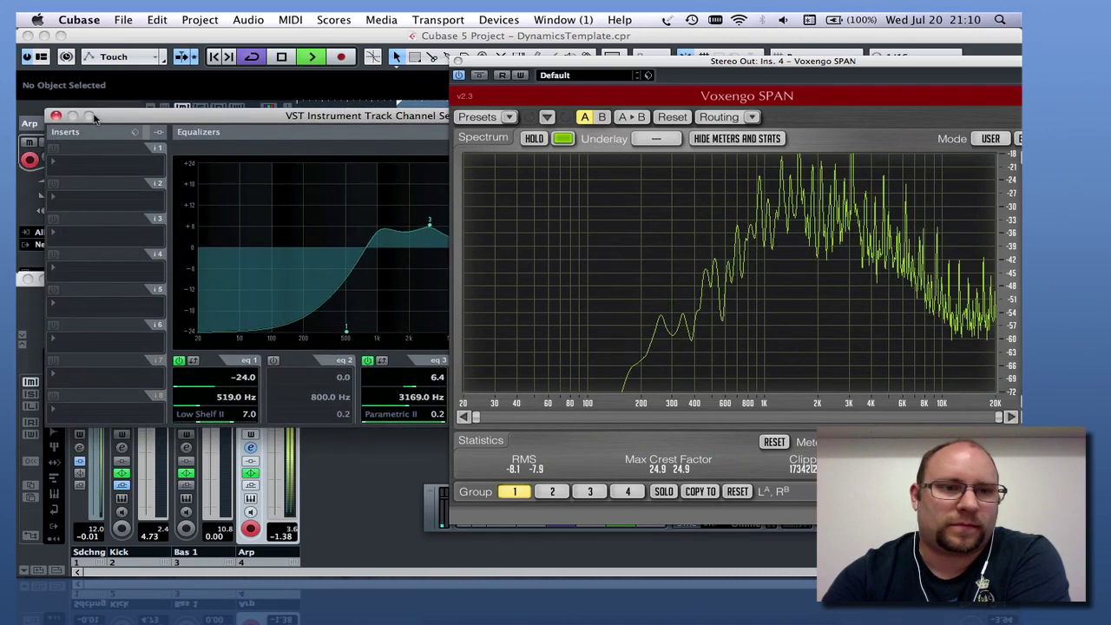
pyautogui.click(57, 115)
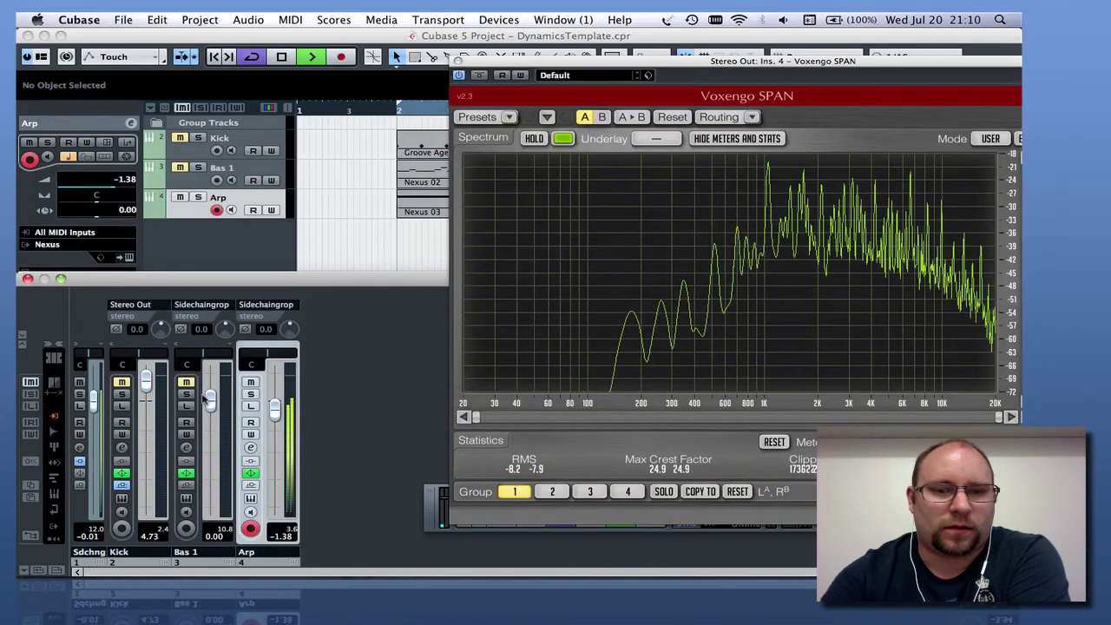
pyautogui.click(185, 199)
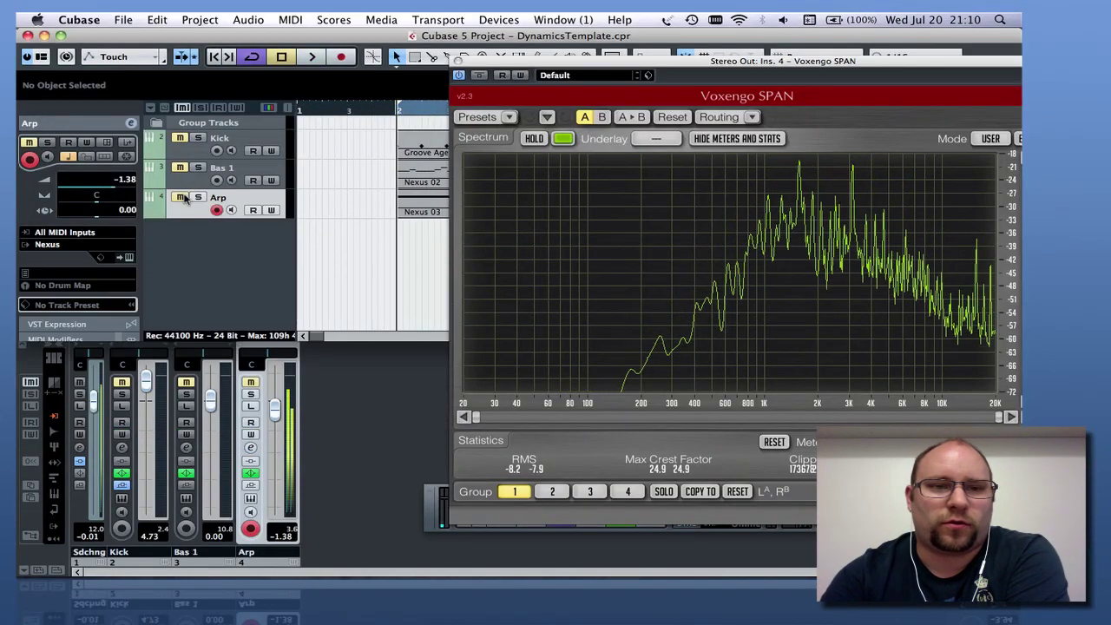
pyautogui.press('space')
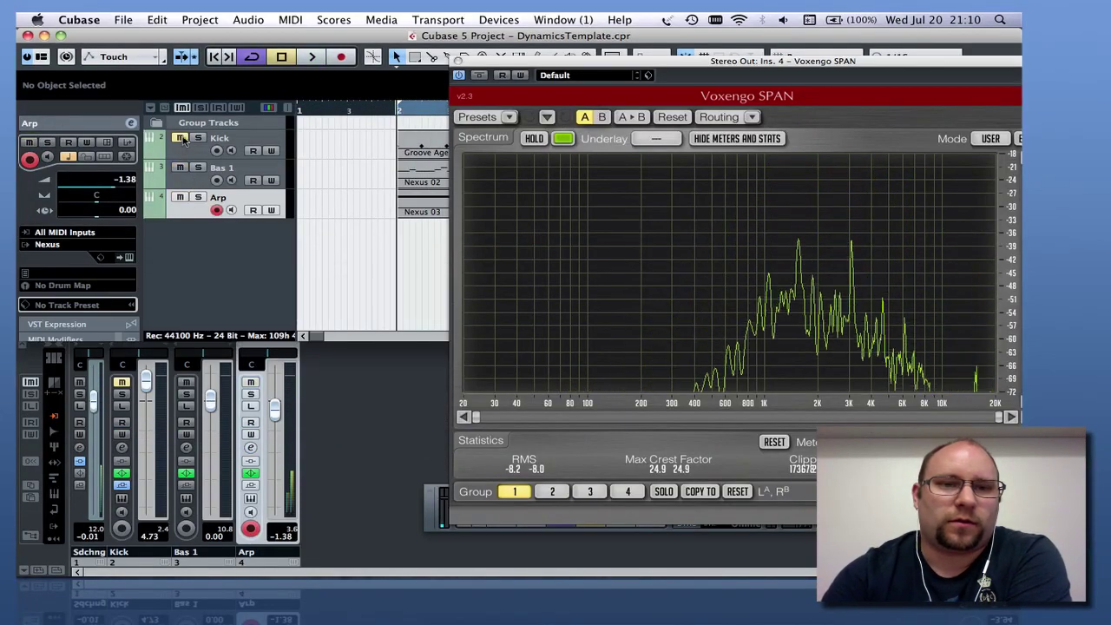
pyautogui.press('space')
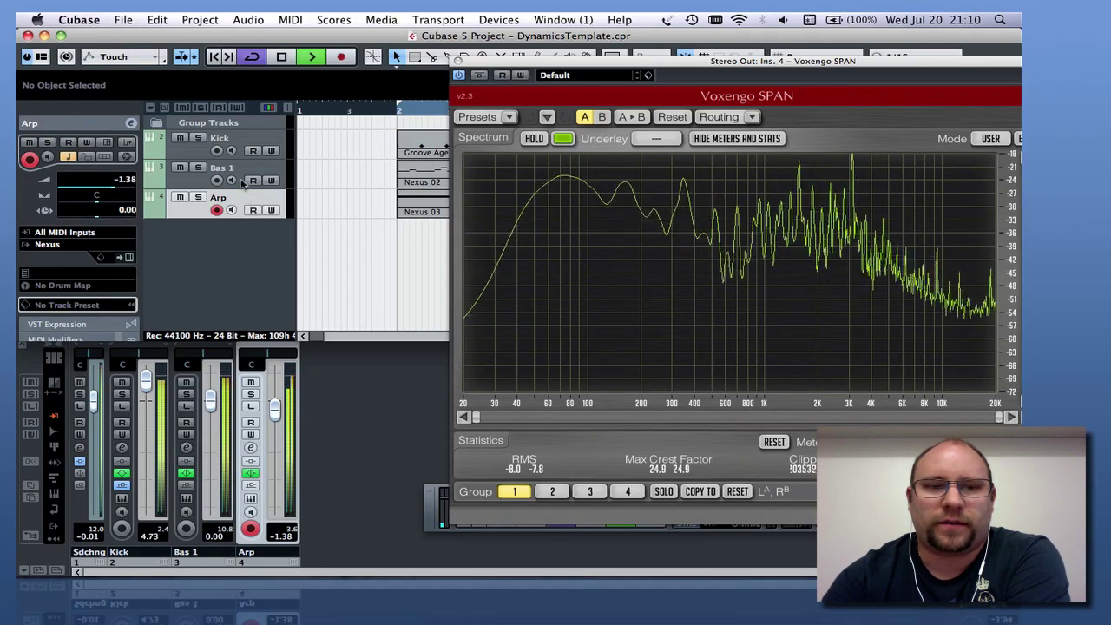
pyautogui.click(230, 145)
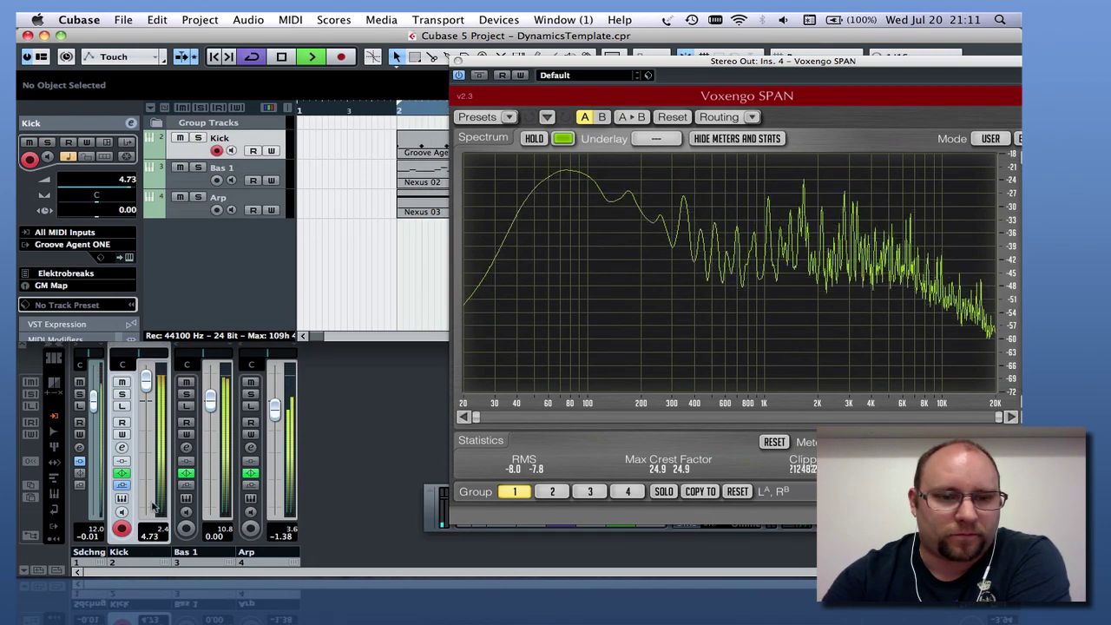
pyautogui.click(122, 447)
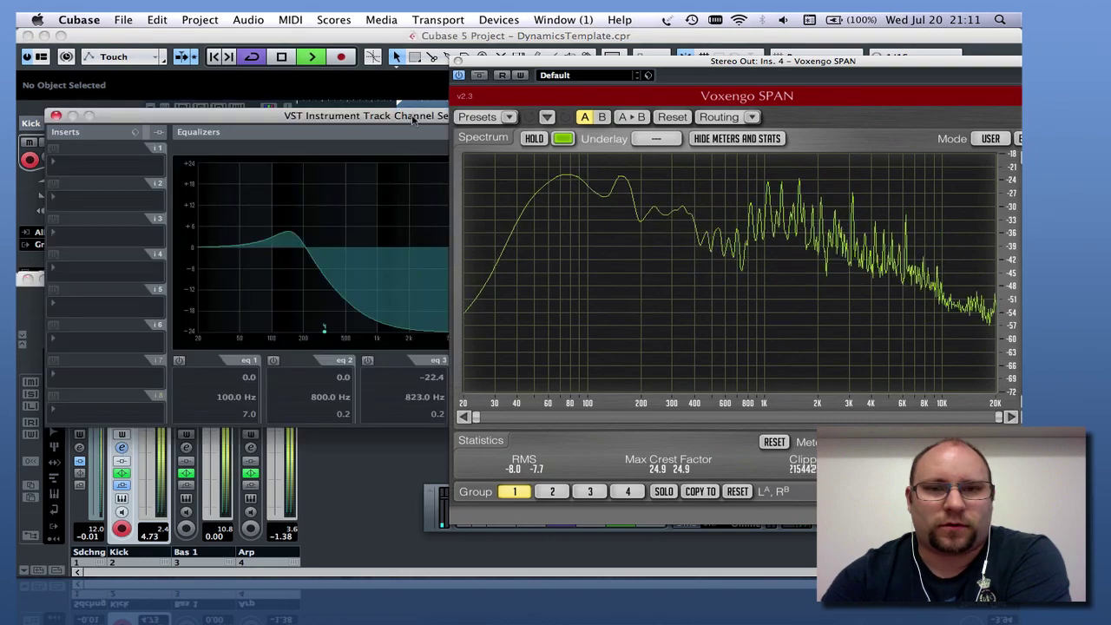
pyautogui.moveTo(414, 120); pyautogui.dragTo(271, 135)
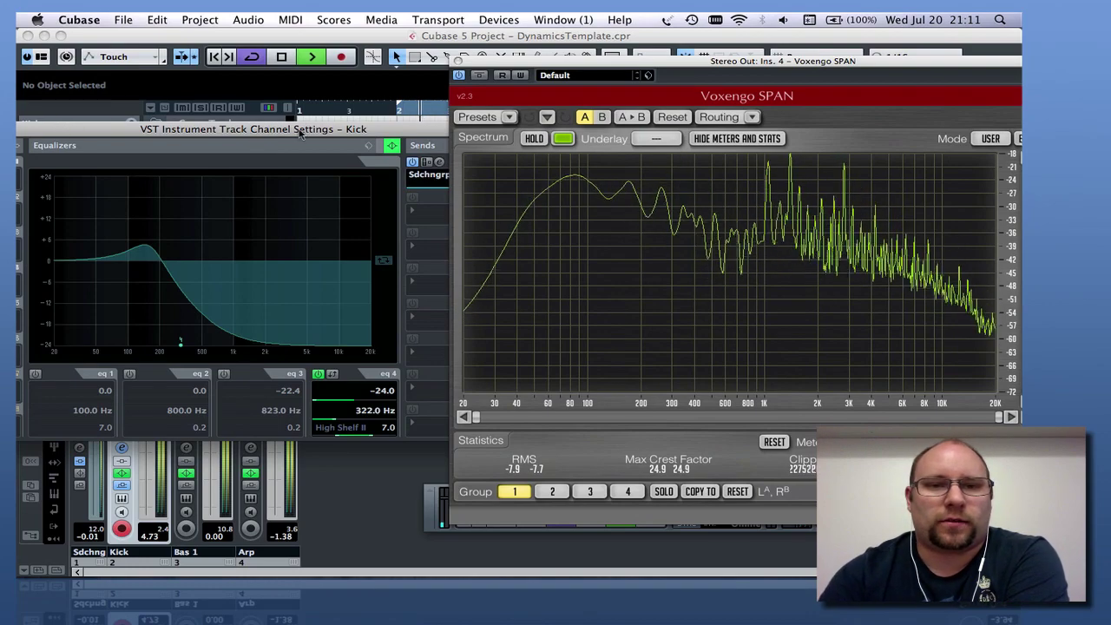
pyautogui.moveTo(300, 132); pyautogui.dragTo(99, 121)
# Switch the channel settings to Bas 1, compare the mix with and without EQ band 4, leave the band off, and close the settings.
pyautogui.click(338, 151)
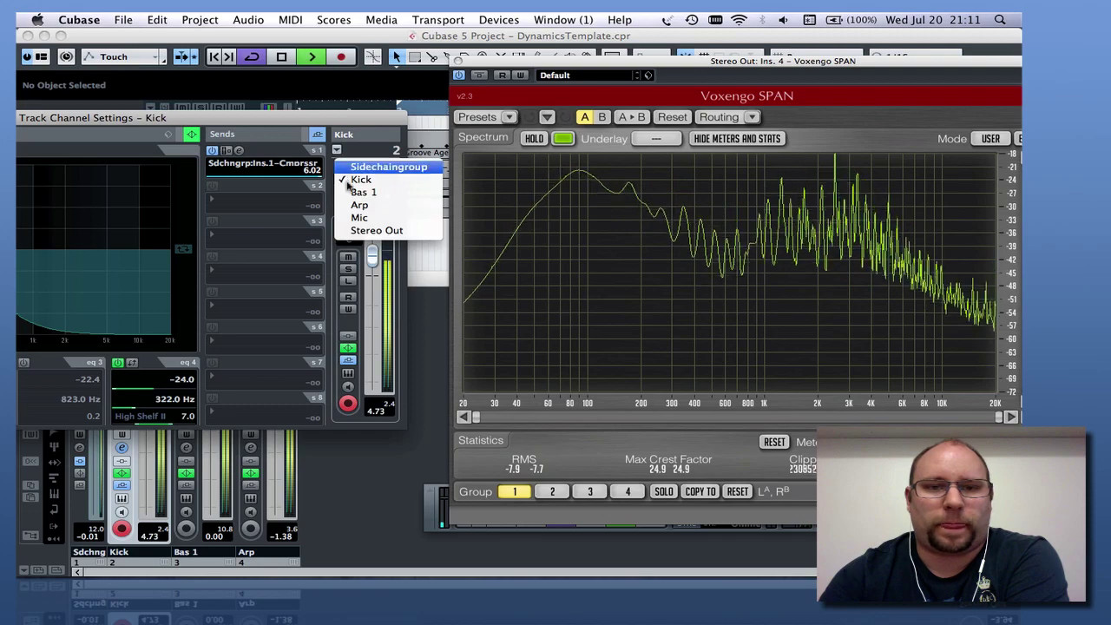
pyautogui.click(359, 193)
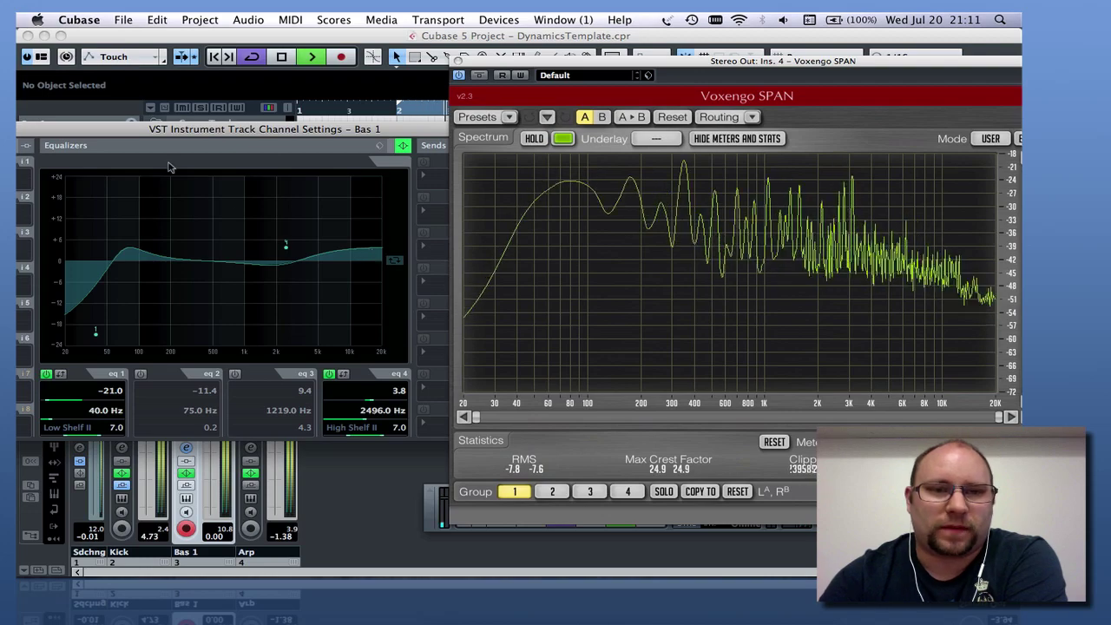
pyautogui.moveTo(228, 132); pyautogui.dragTo(267, 135)
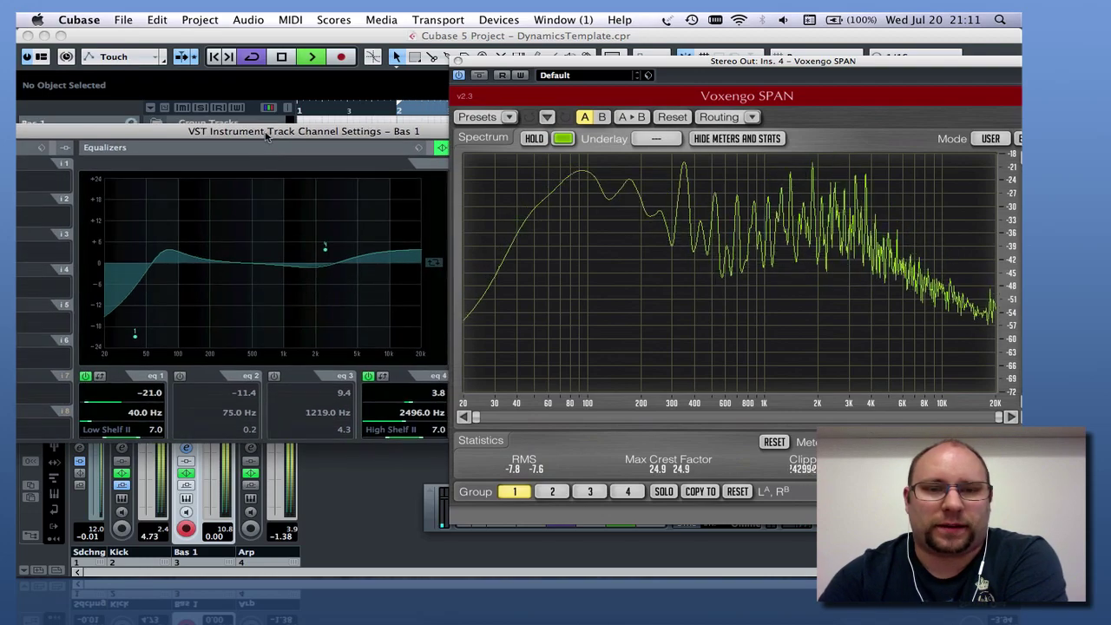
pyautogui.click(368, 376)
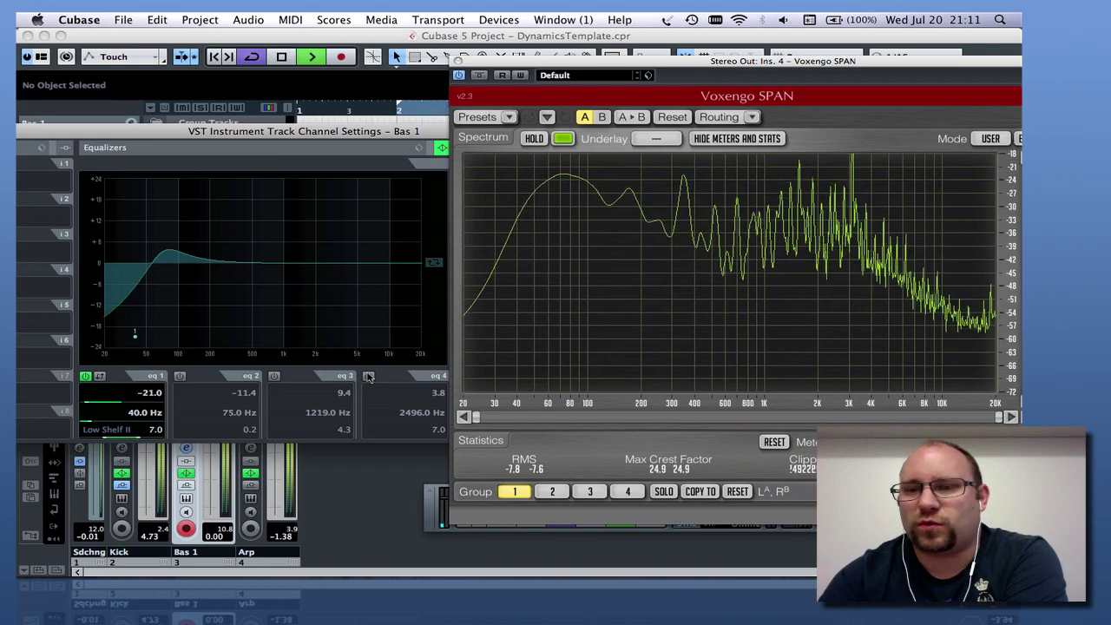
pyautogui.click(368, 376)
pyautogui.moveTo(173, 132); pyautogui.dragTo(211, 140)
pyautogui.click(406, 383)
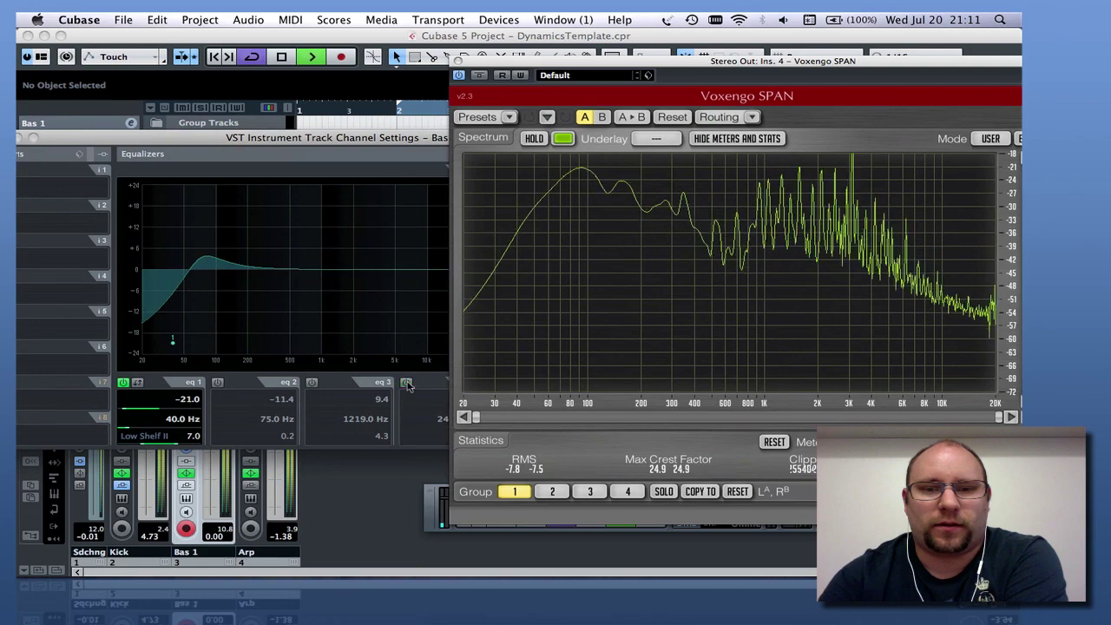
pyautogui.moveTo(340, 139); pyautogui.dragTo(380, 125)
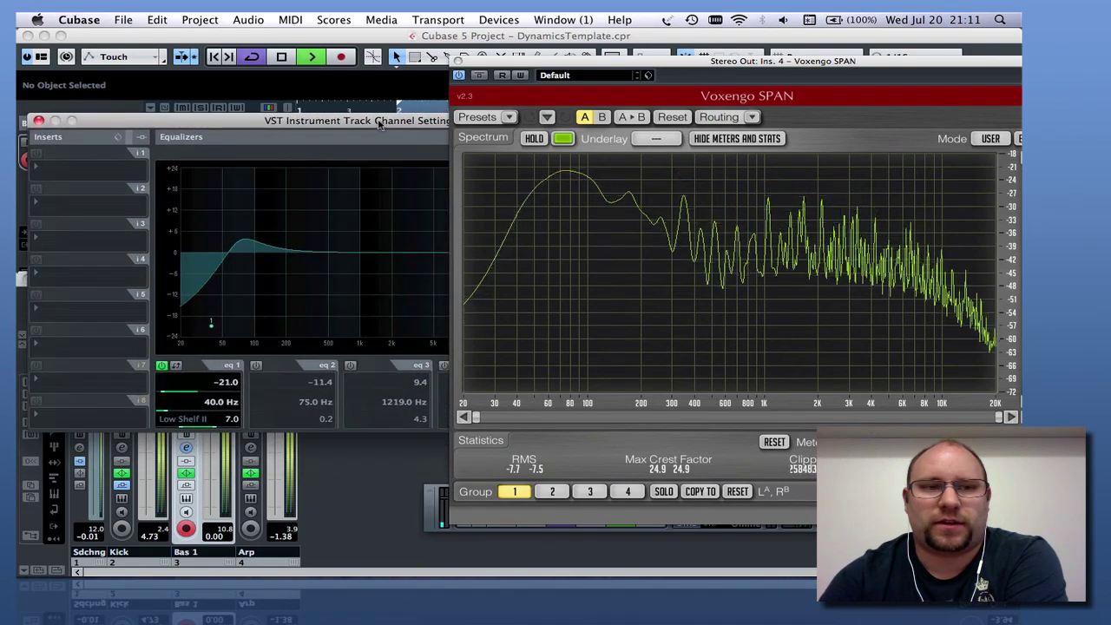
pyautogui.click(38, 120)
pyautogui.click(236, 247)
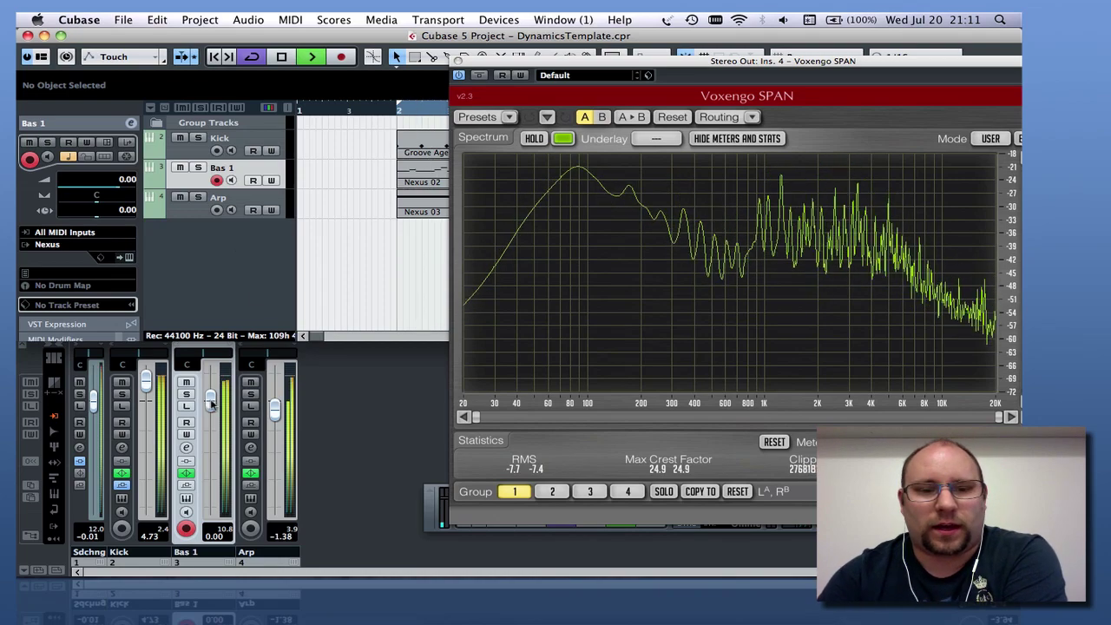
# Close the SPAN analyzer and set the Arp's volume fader to -1.89.
pyautogui.moveTo(280, 411)
pyautogui.mouseDown()
pyautogui.moveTo(279, 393)
pyautogui.moveTo(279, 406)
pyautogui.mouseUp()
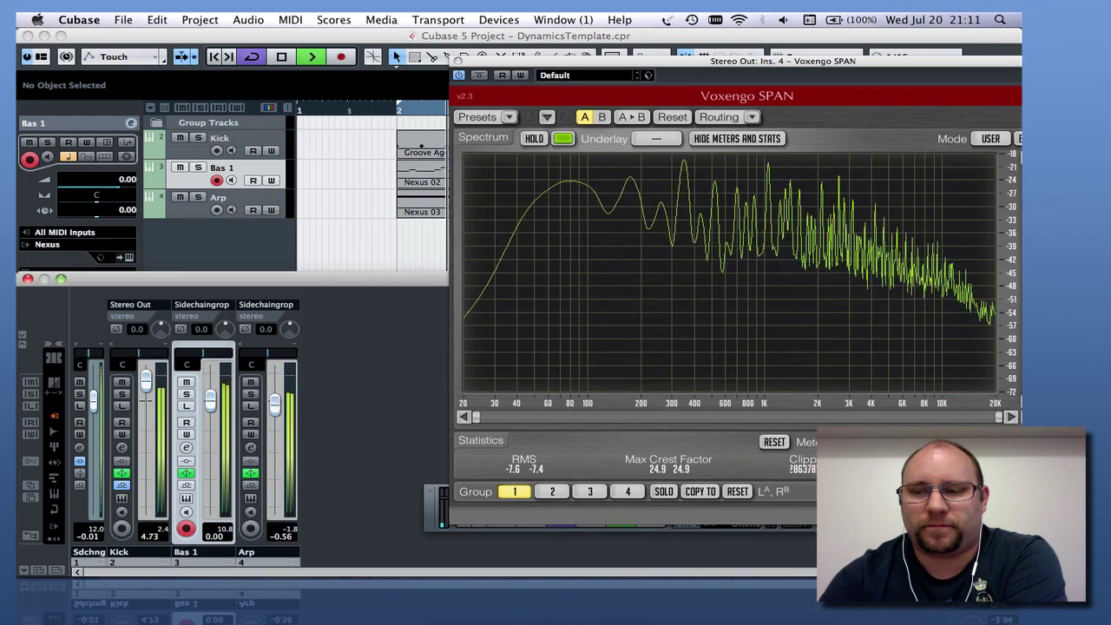
pyautogui.click(460, 60)
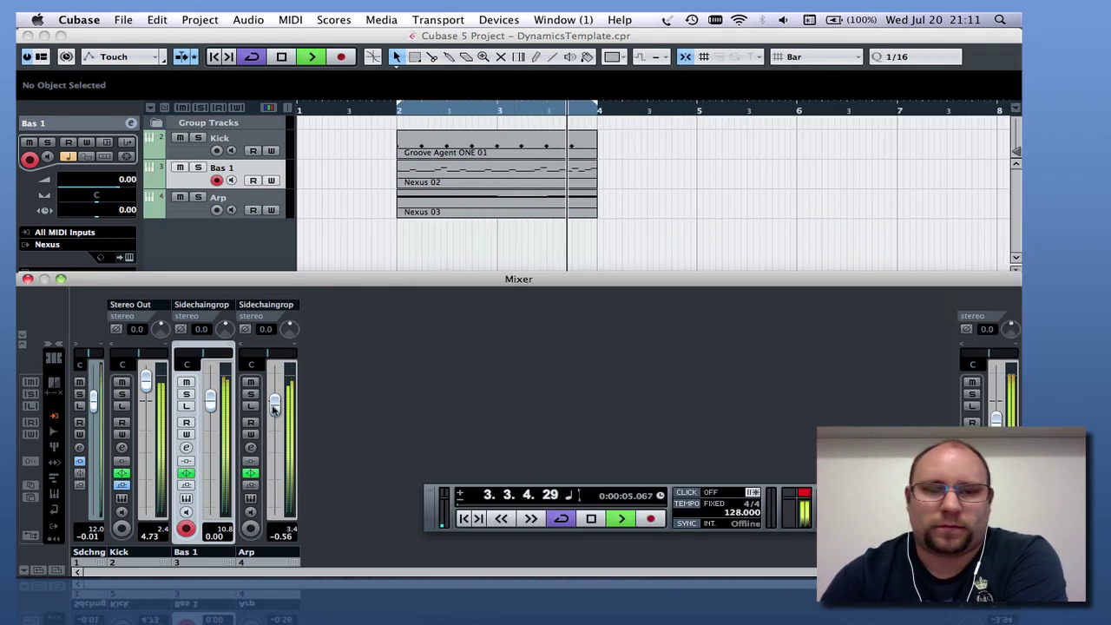
pyautogui.moveTo(276, 405); pyautogui.dragTo(276, 415)
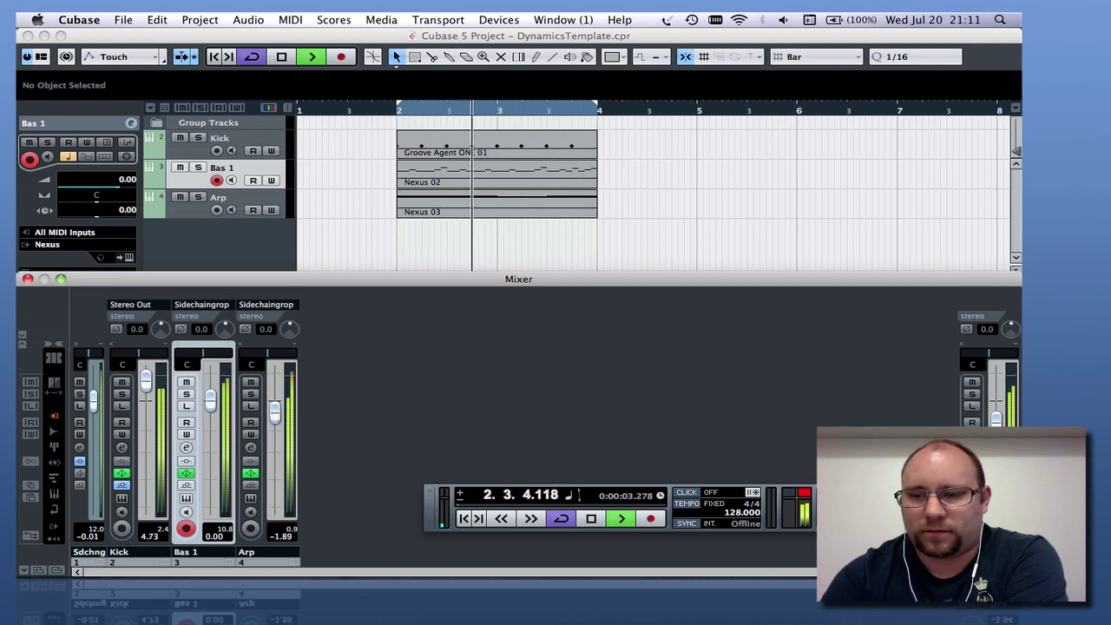
# Set the Arp's EQ band 1 to 104 Hz, add a Parametric II boost of 5.0 at 882 Hz on band 2, and stop playback.
pyautogui.click(250, 448)
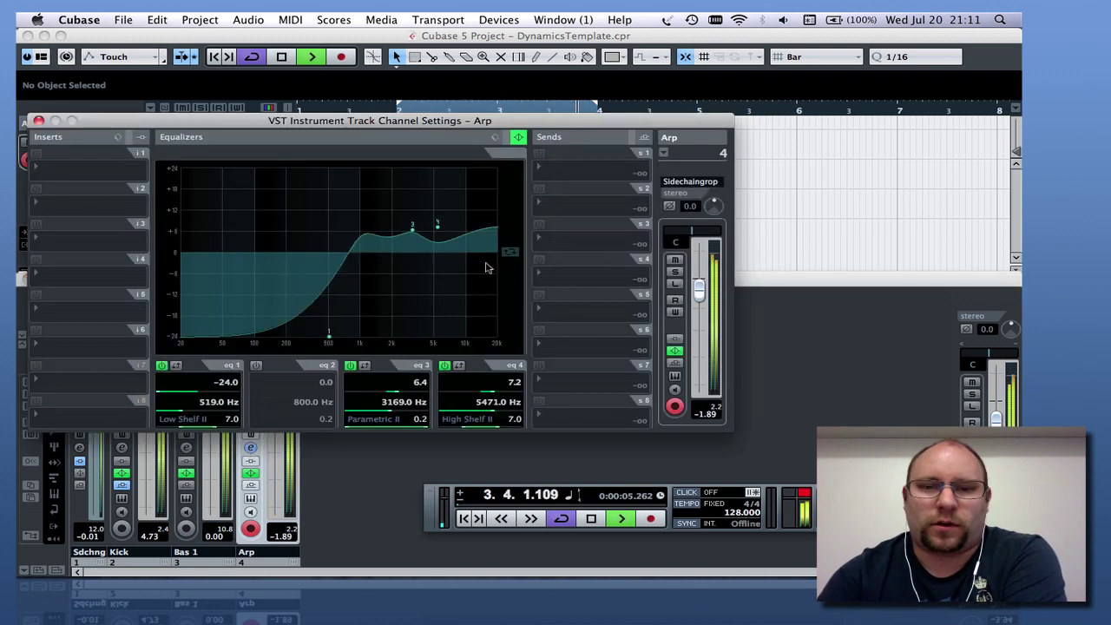
pyautogui.moveTo(329, 338); pyautogui.dragTo(255, 343)
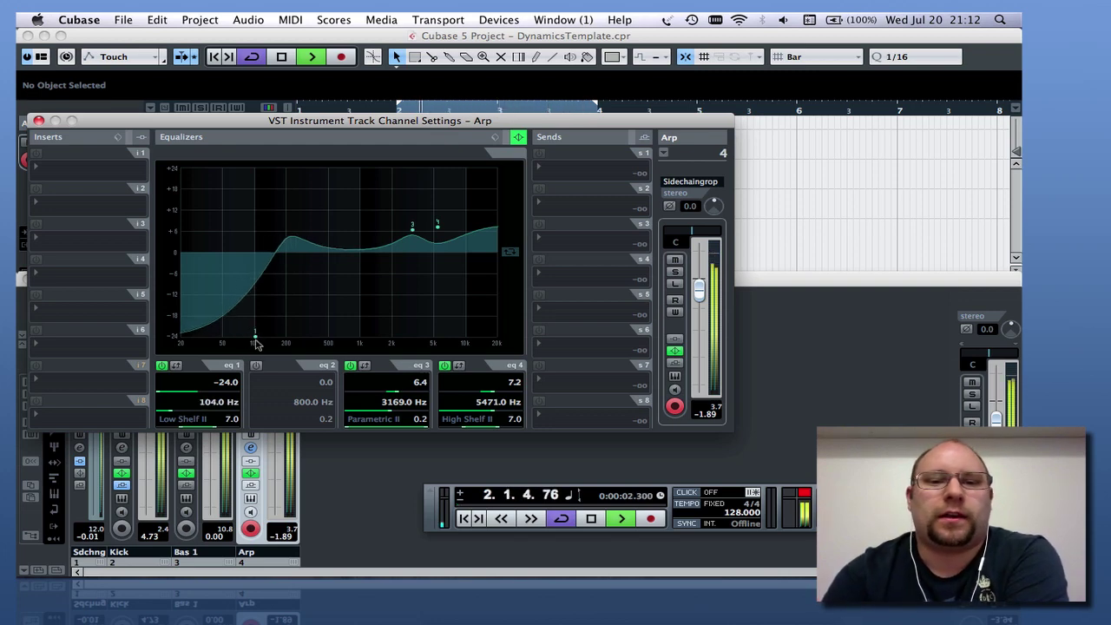
pyautogui.moveTo(348, 246); pyautogui.dragTo(353, 236)
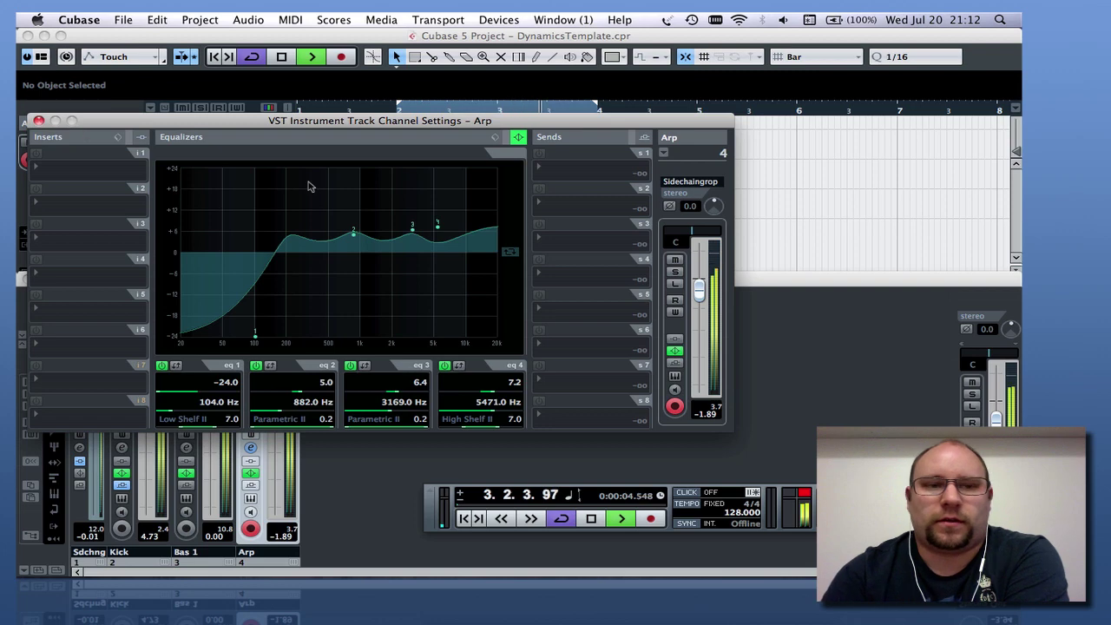
pyautogui.click(38, 120)
pyautogui.click(528, 255)
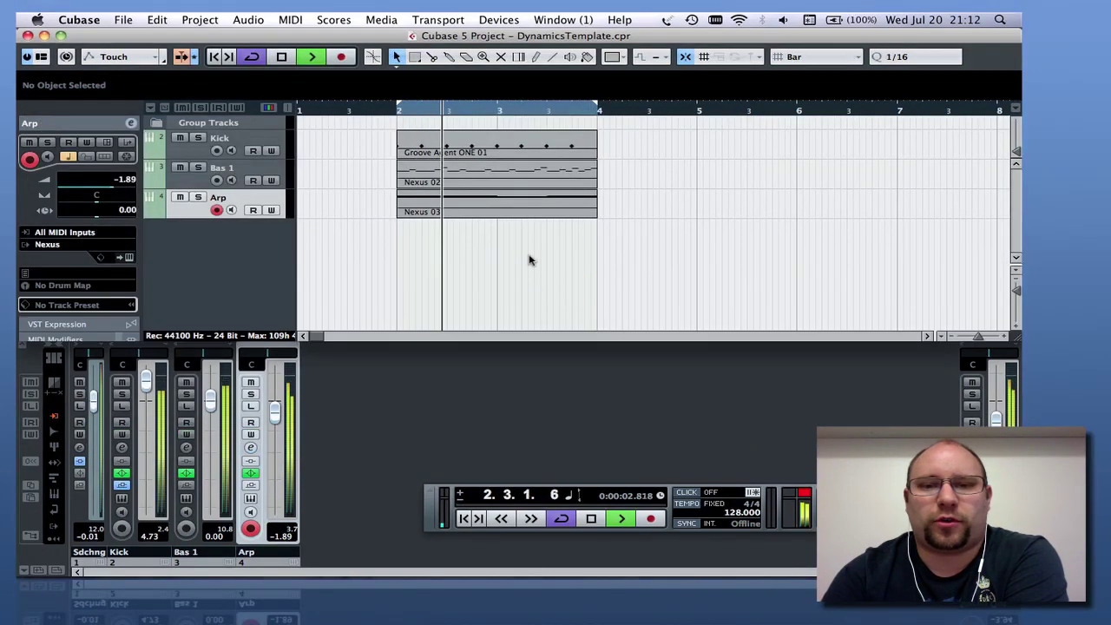
pyautogui.press('space')
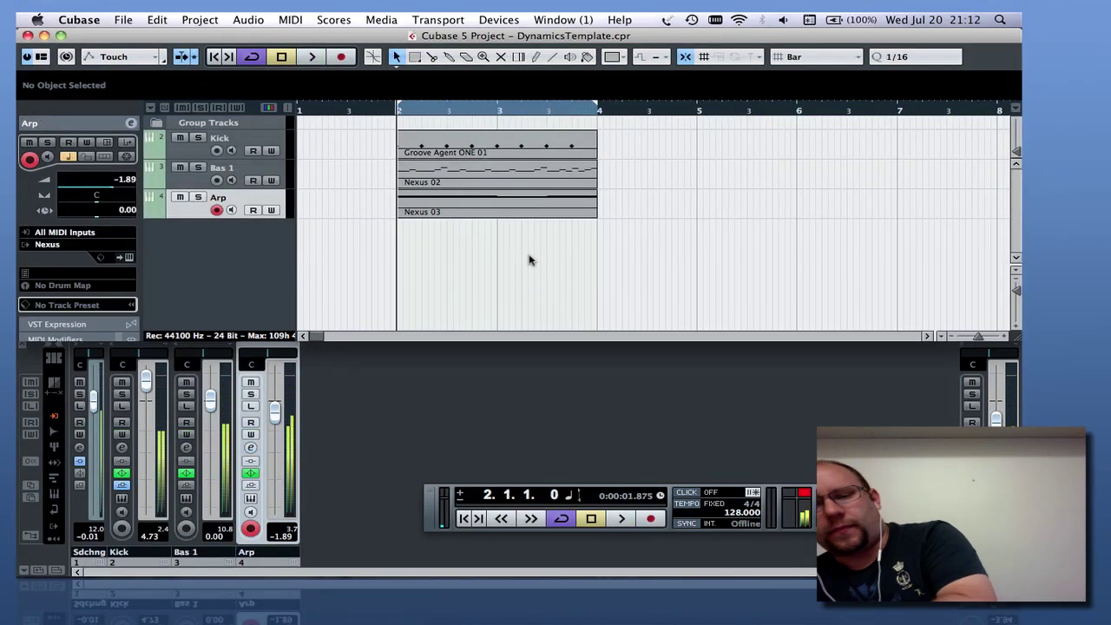